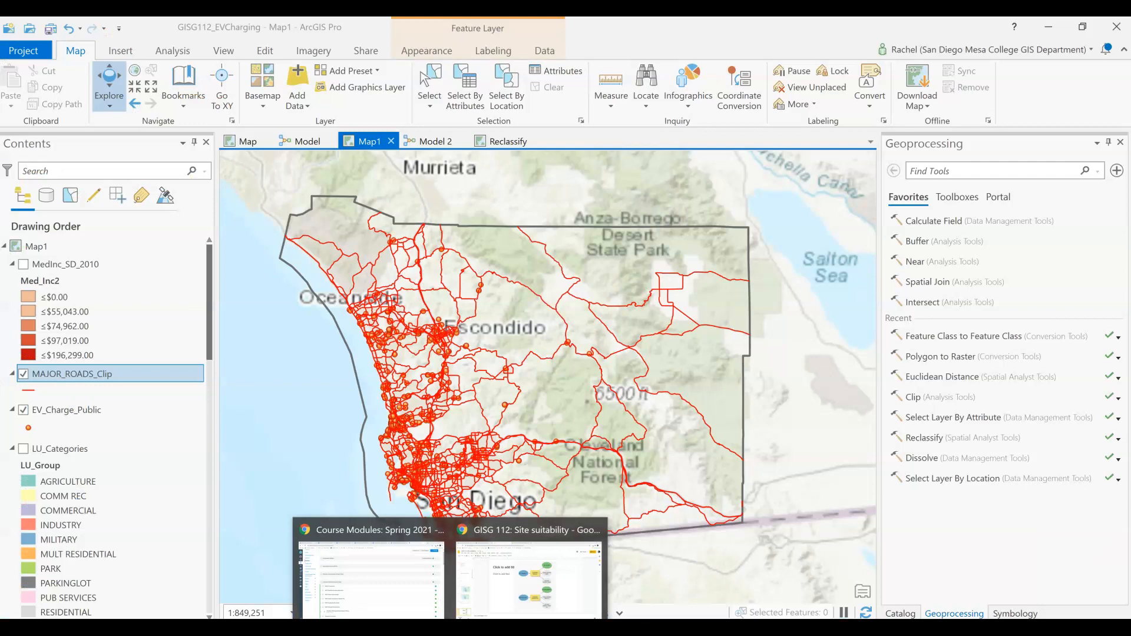
Step: Switch to Chrome and review the screens of the Desmos Site Suitability activity
{"action": "left_click_drag", "start_coordinate": [1130, 88], "coordinate": [0, 159]}
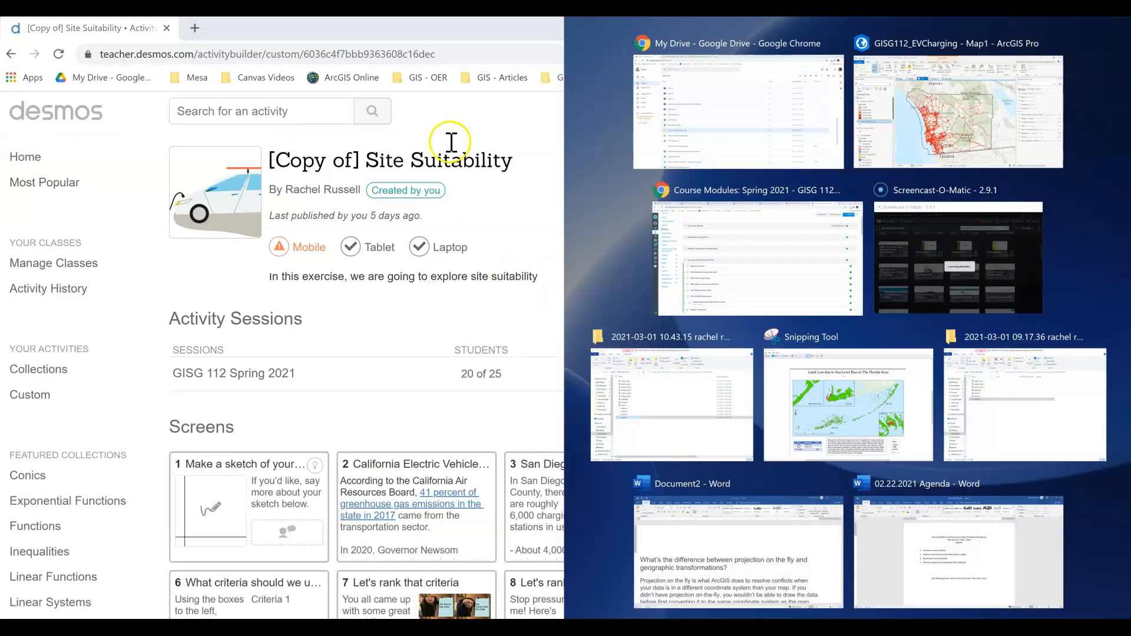
{"action": "left_click", "coordinate": [447, 125]}
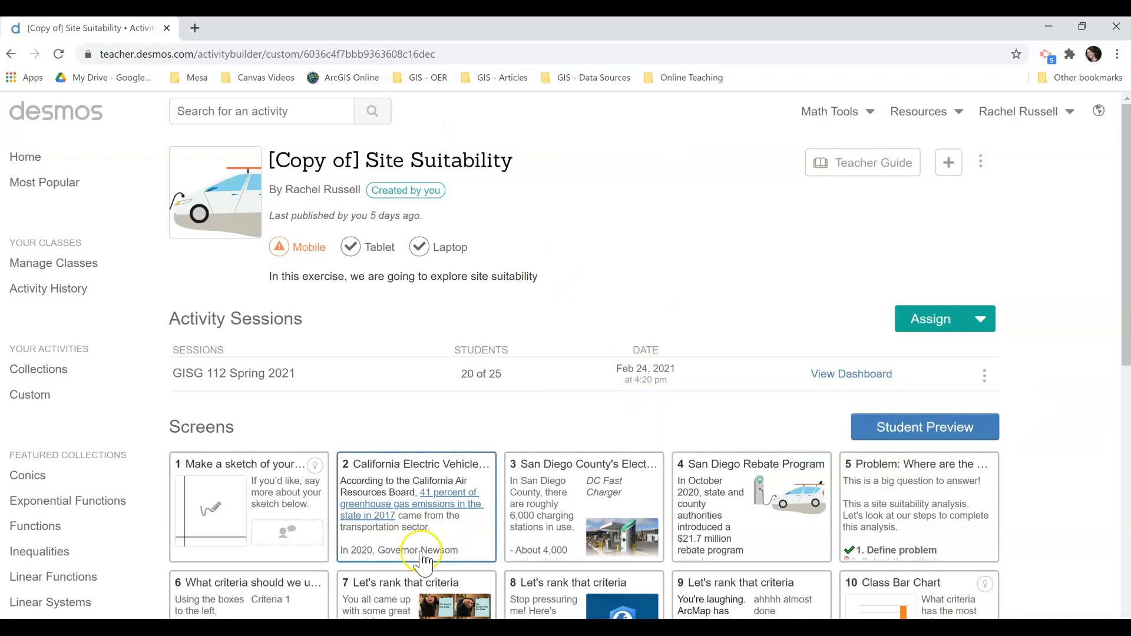
{"action": "scroll", "coordinate": [531, 492], "scroll_direction": "down", "scroll_amount": 1}
{"action": "scroll", "coordinate": [529, 495], "scroll_direction": "down", "scroll_amount": 1}
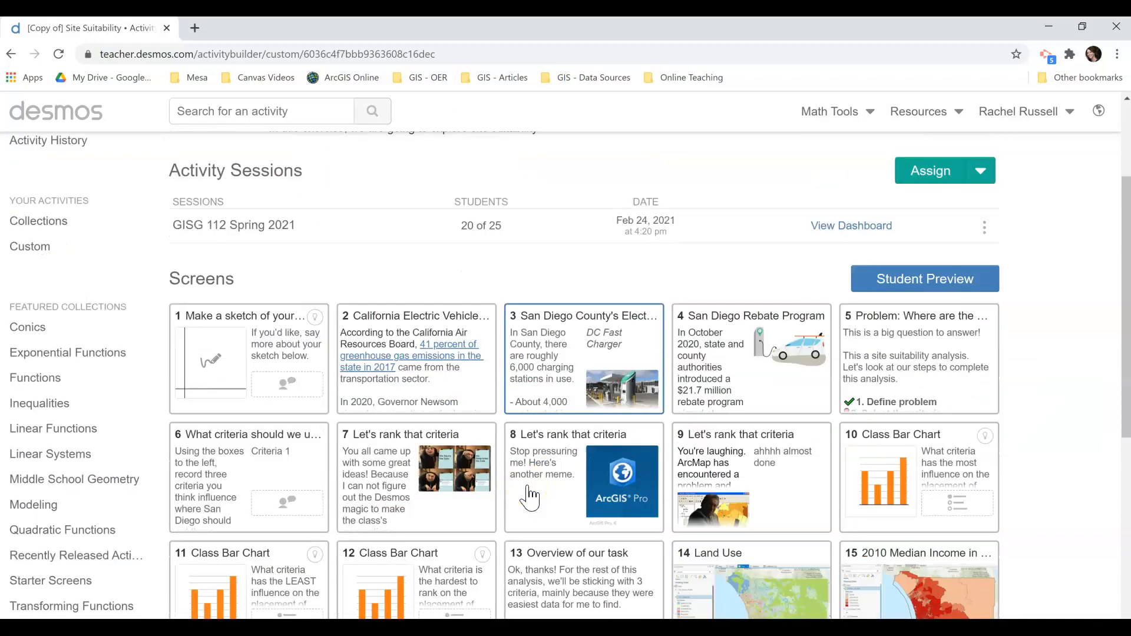
{"action": "scroll", "coordinate": [529, 496], "scroll_direction": "down", "scroll_amount": 3}
{"action": "scroll", "coordinate": [529, 497], "scroll_direction": "up", "scroll_amount": 4}
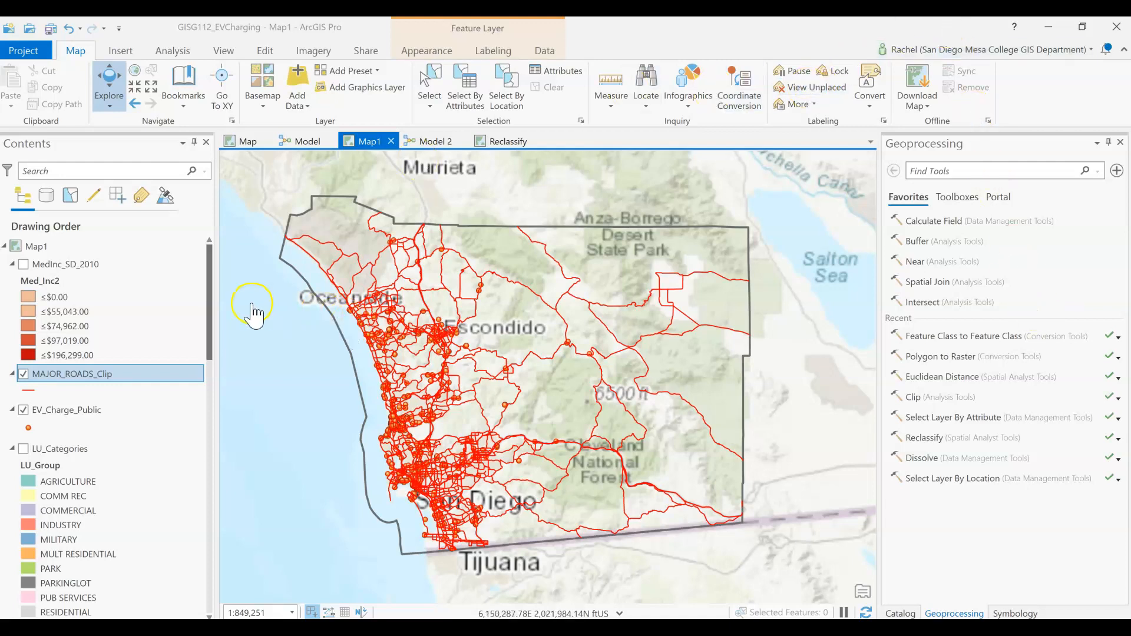
Step: Hide the MAJOR_ROADS_Clip layer in ArcGIS Pro and view the whole Model 2 workflow diagram
{"action": "left_click", "coordinate": [23, 380]}
{"action": "left_click", "coordinate": [22, 376]}
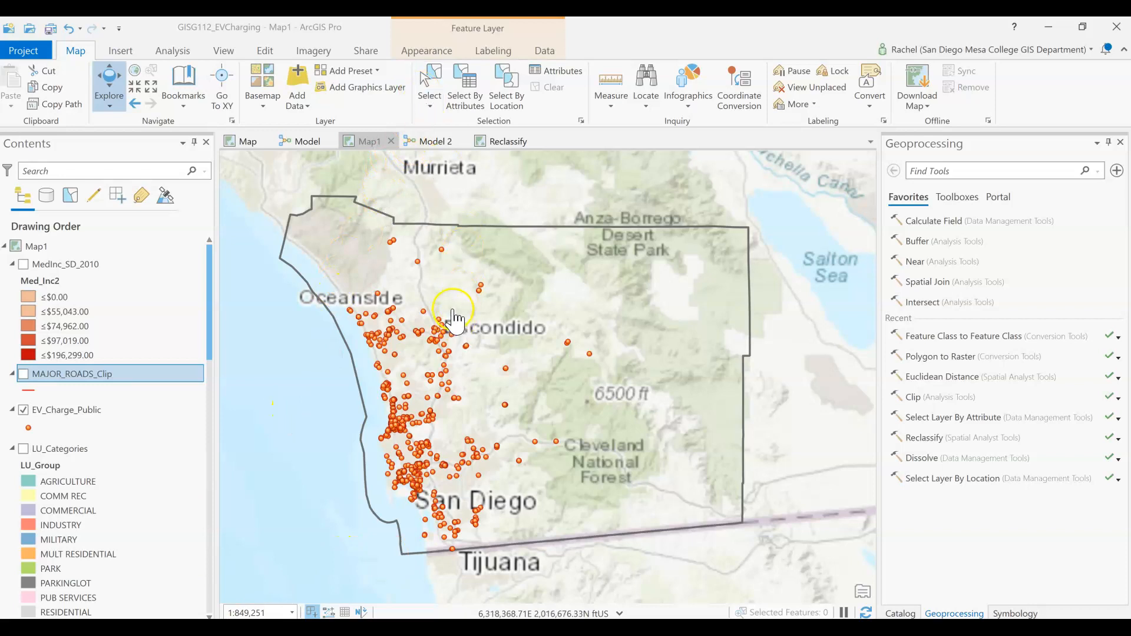
{"action": "left_click", "coordinate": [432, 141]}
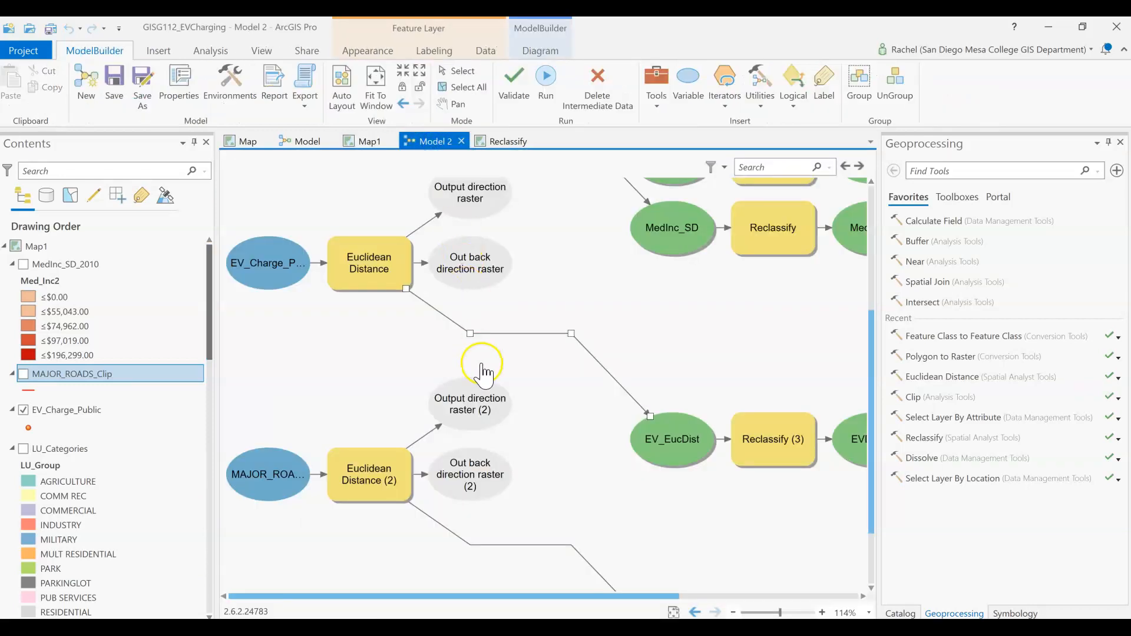
{"action": "scroll", "coordinate": [480, 370], "scroll_direction": "down", "scroll_amount": 4}
{"action": "scroll", "coordinate": [481, 370], "scroll_direction": "down", "scroll_amount": 1}
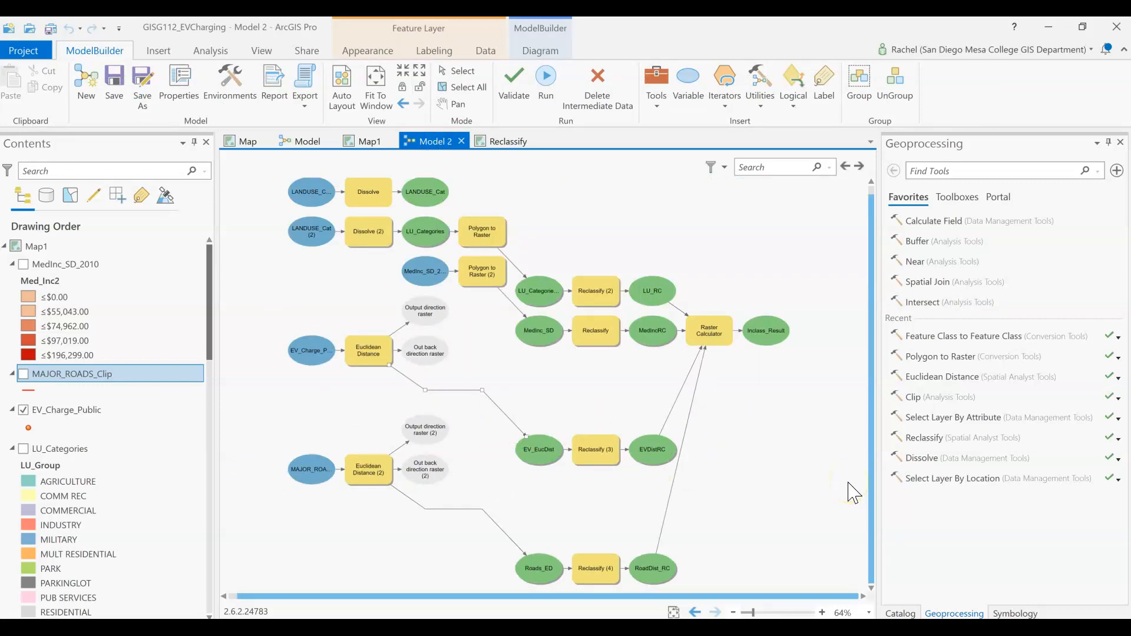
{"action": "left_click", "coordinate": [847, 480]}
Step: Show the MAJOR_ROADS_Clip layer in Map1 and move EV_Charge_Public above it in the drawing order
{"action": "left_click", "coordinate": [360, 154]}
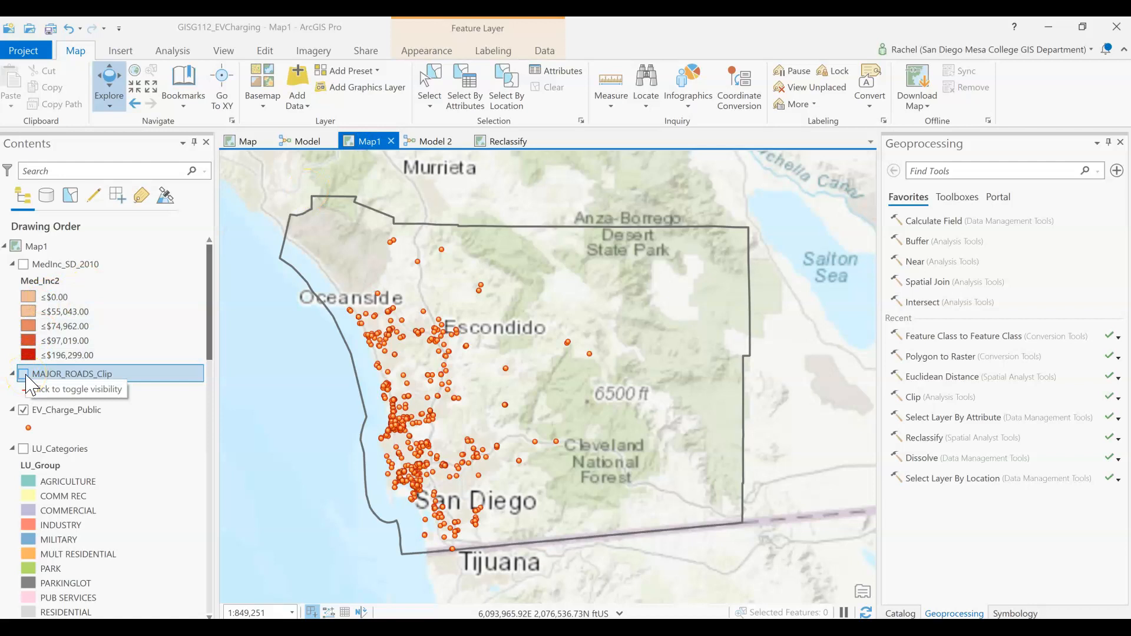
{"action": "left_click", "coordinate": [26, 376]}
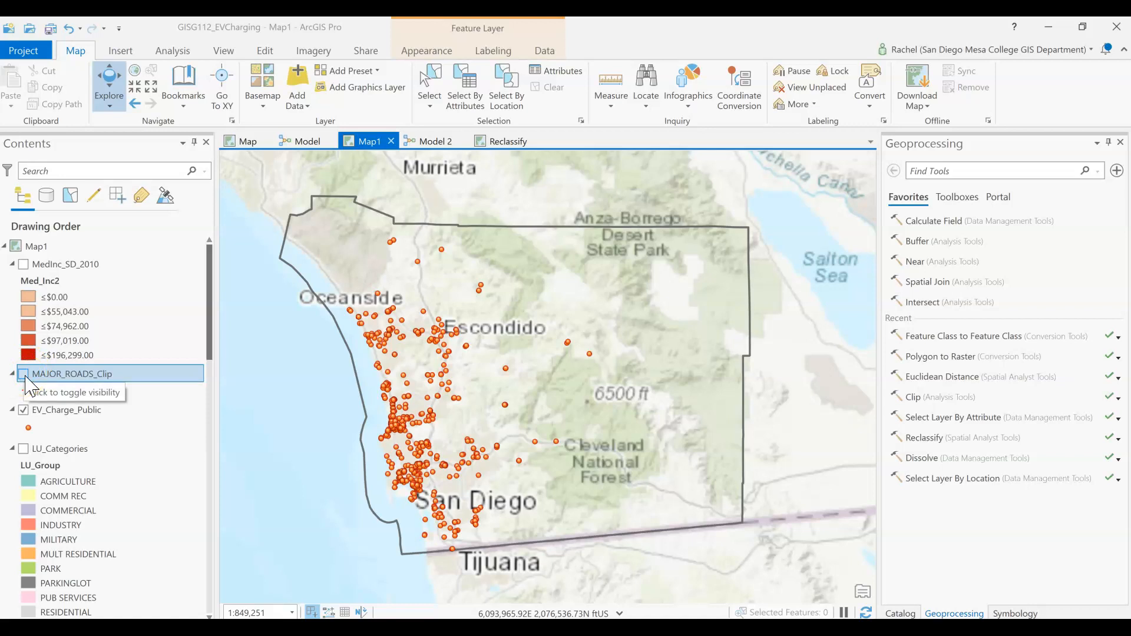
{"action": "left_click", "coordinate": [24, 375]}
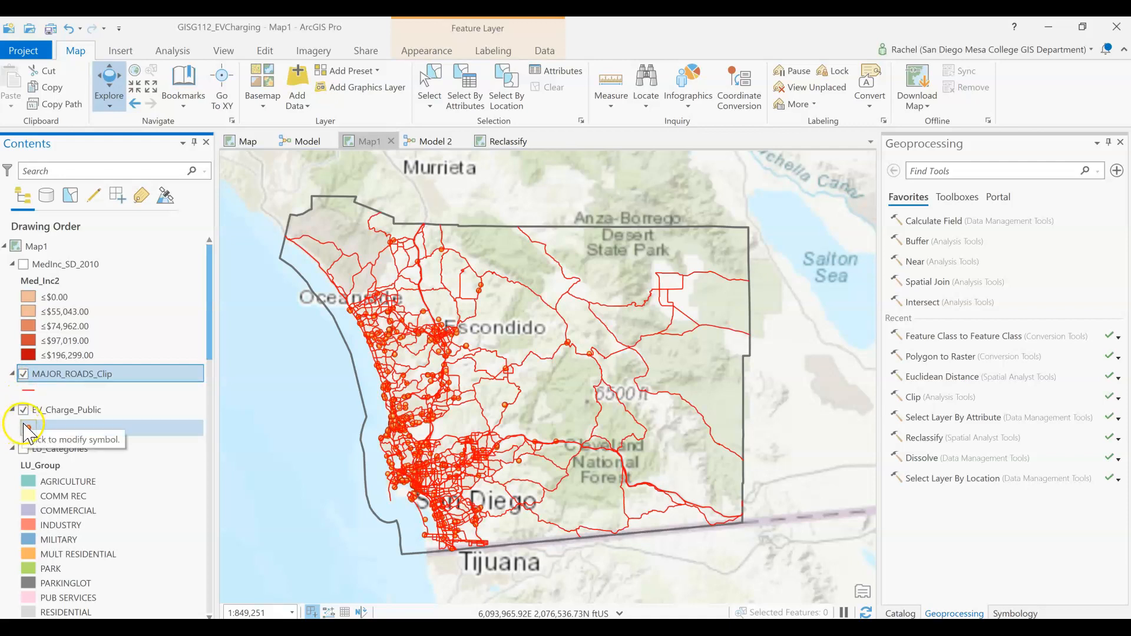
{"action": "left_click", "coordinate": [62, 417]}
{"action": "left_click_drag", "start_coordinate": [62, 417], "coordinate": [71, 383]}
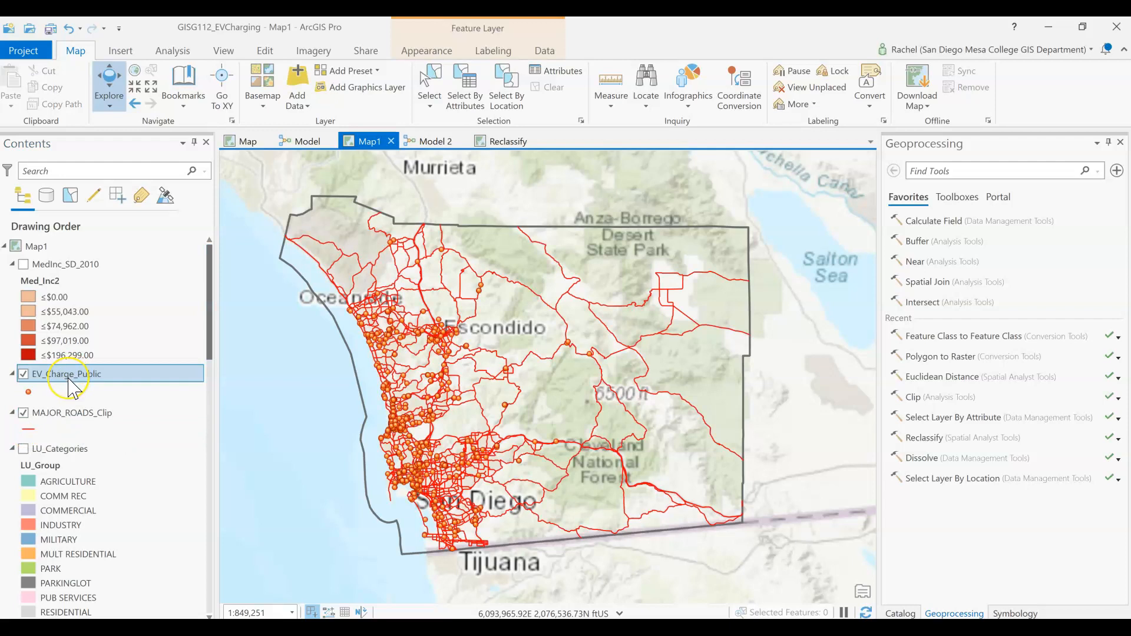
Step: Toggle the visibility of EV_Charge_Public and MAJOR_ROADS_Clip to compare the charging stations with the roads, leaving both layers shown
{"action": "left_click", "coordinate": [41, 414]}
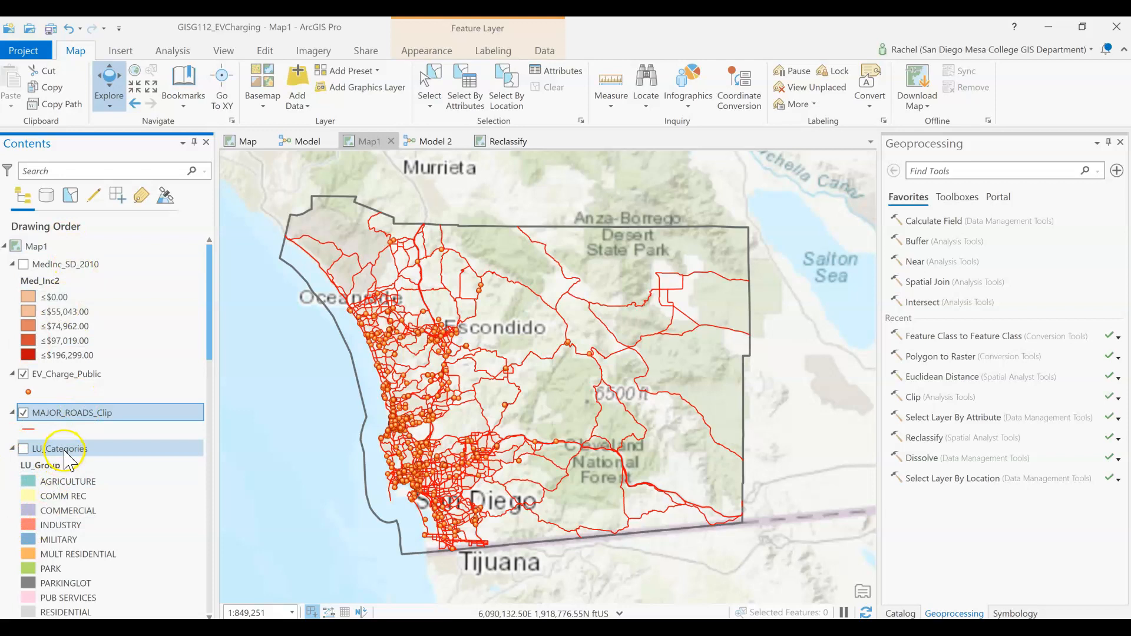
{"action": "left_click", "coordinate": [58, 412]}
{"action": "left_click", "coordinate": [68, 374]}
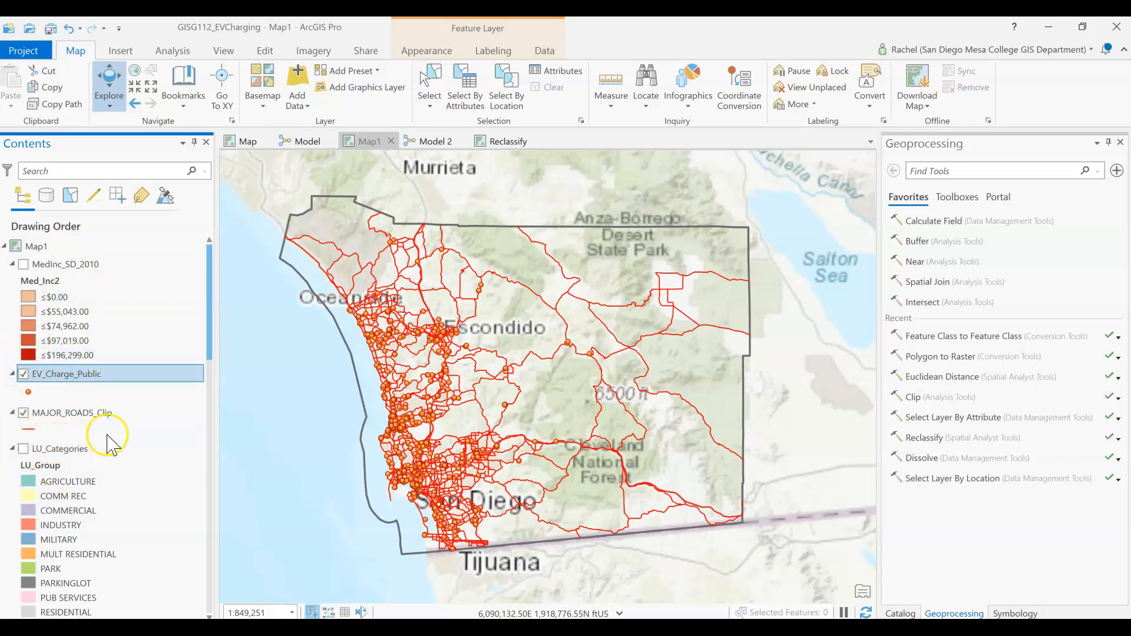
{"action": "left_click", "coordinate": [24, 374]}
{"action": "left_click", "coordinate": [396, 317]}
{"action": "left_click", "coordinate": [23, 413]}
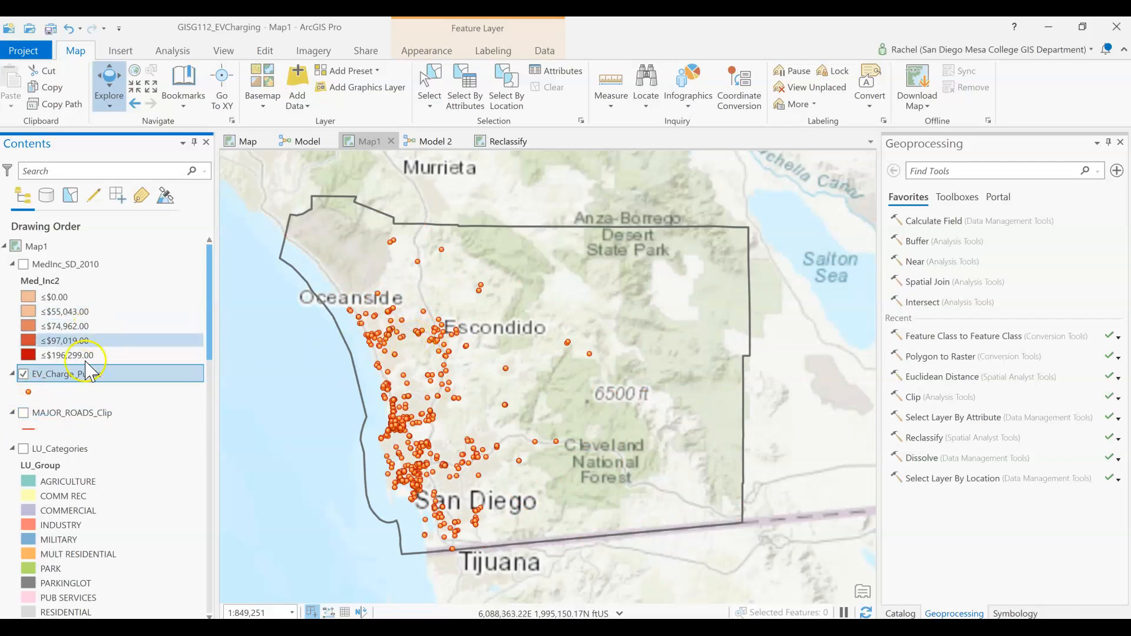
{"action": "left_click", "coordinate": [23, 413]}
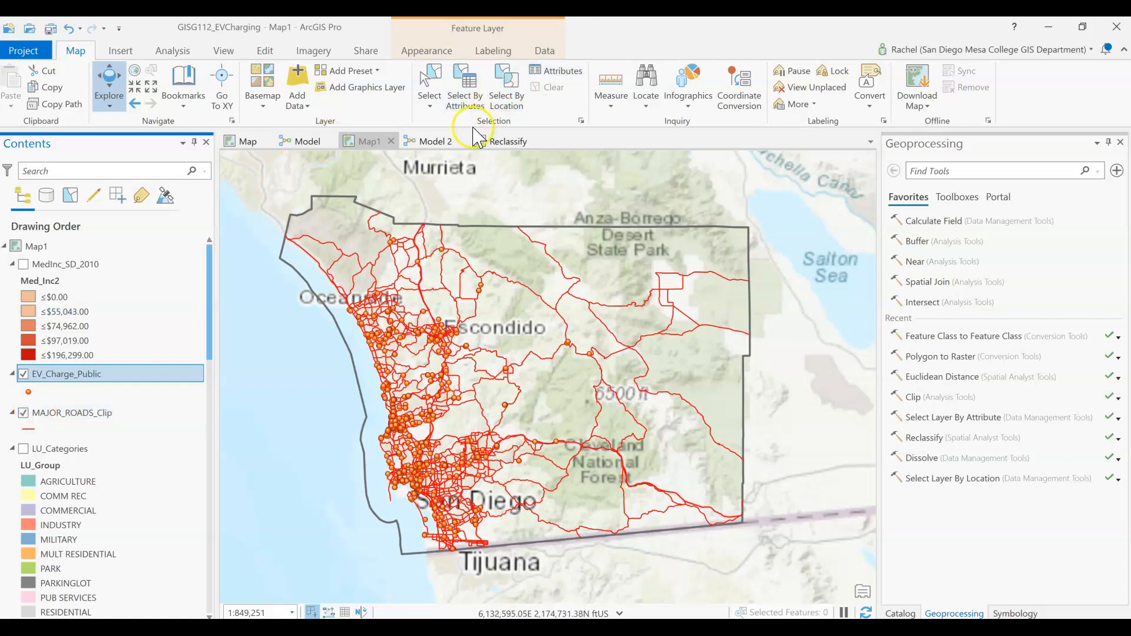
Step: Examine the two Euclidean Distance branches for EV_Charge_Public and MAJOR_ROADS_Clip up close in Model 2
{"action": "left_click", "coordinate": [443, 142]}
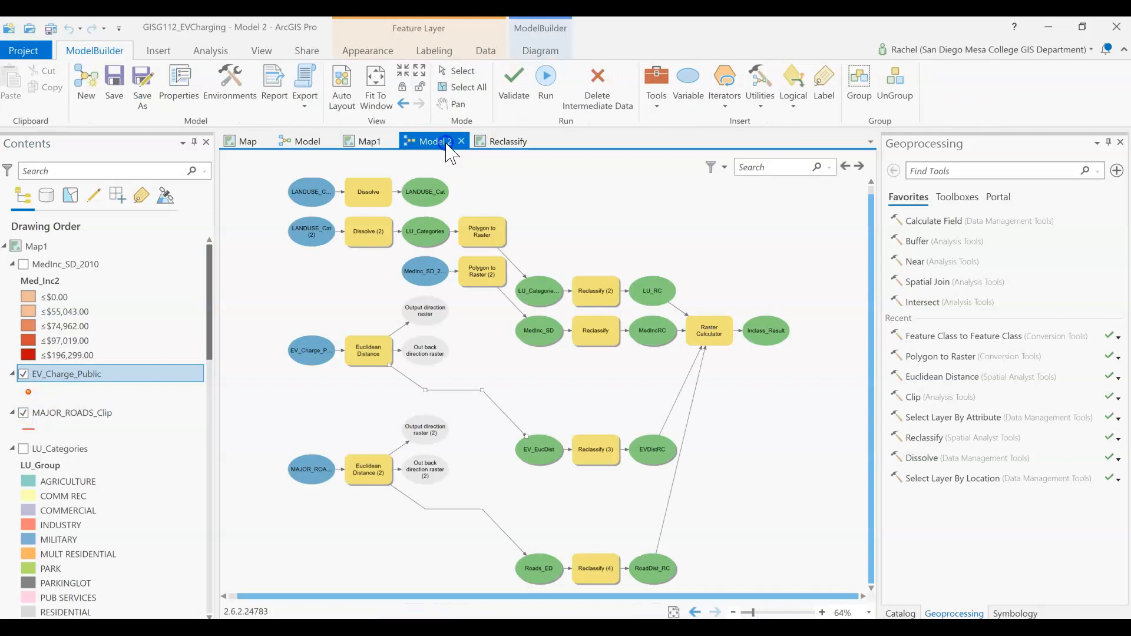
{"action": "left_click", "coordinate": [404, 70]}
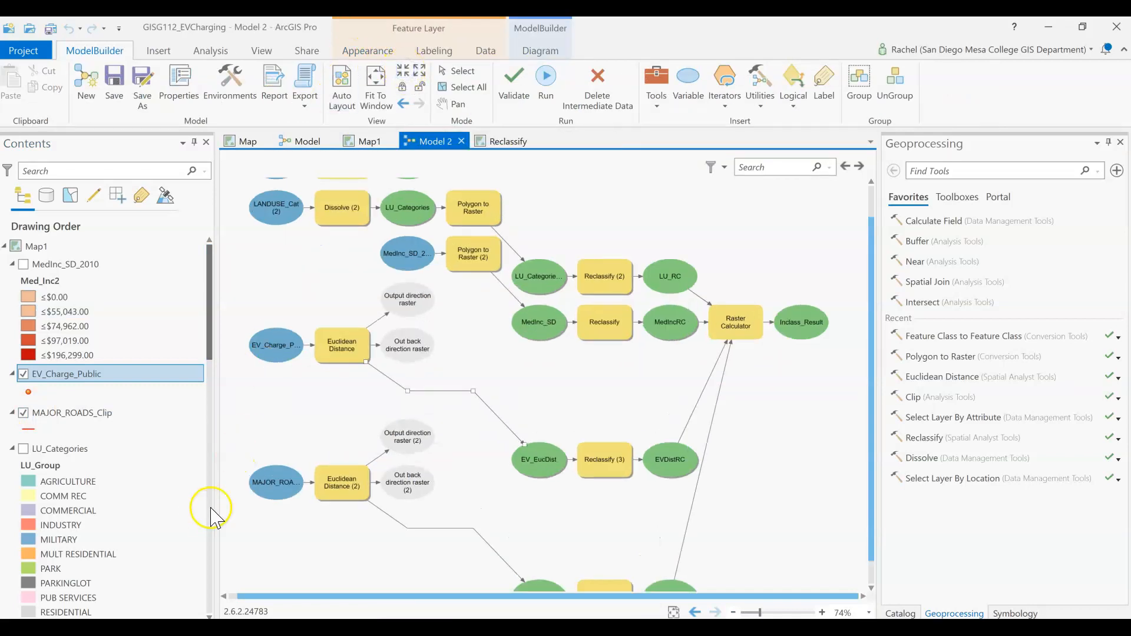
{"action": "left_click_drag", "start_coordinate": [274, 436], "coordinate": [388, 377]}
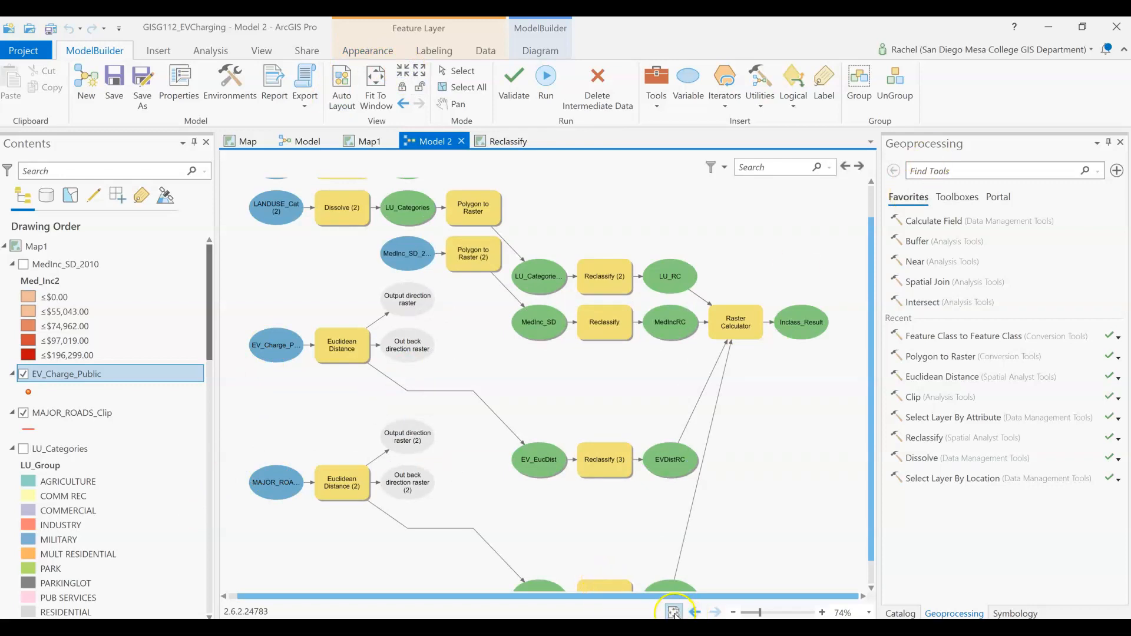
{"action": "scroll", "coordinate": [252, 457], "scroll_direction": "up", "scroll_amount": 2}
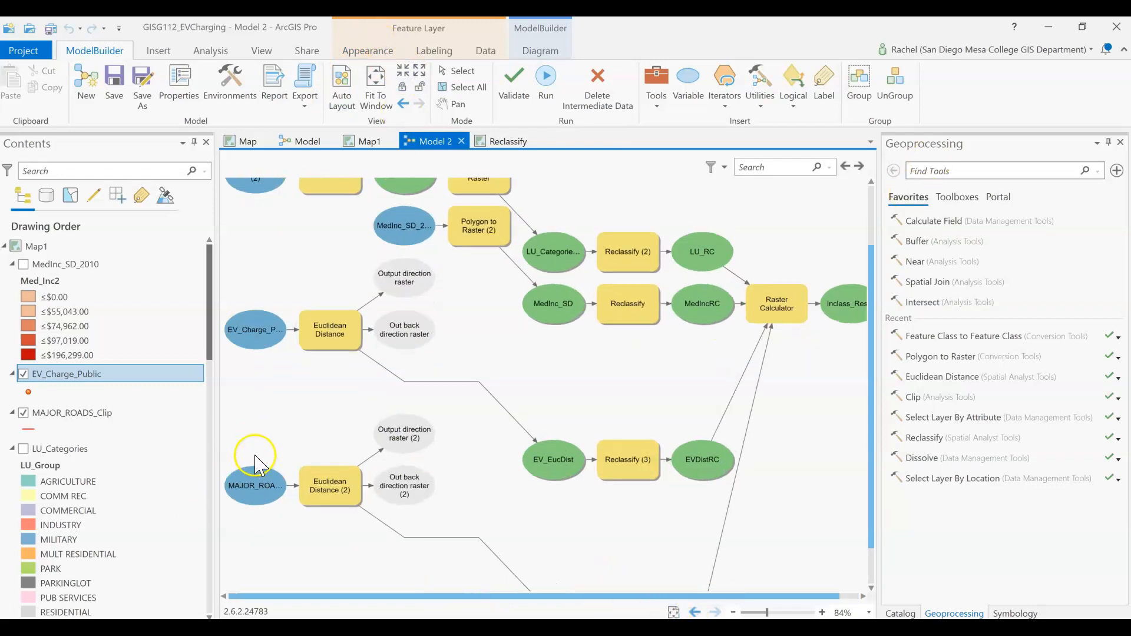
{"action": "scroll", "coordinate": [273, 511], "scroll_direction": "up", "scroll_amount": 1}
{"action": "left_click", "coordinate": [459, 104]}
{"action": "left_click_drag", "start_coordinate": [612, 294], "coordinate": [693, 303]}
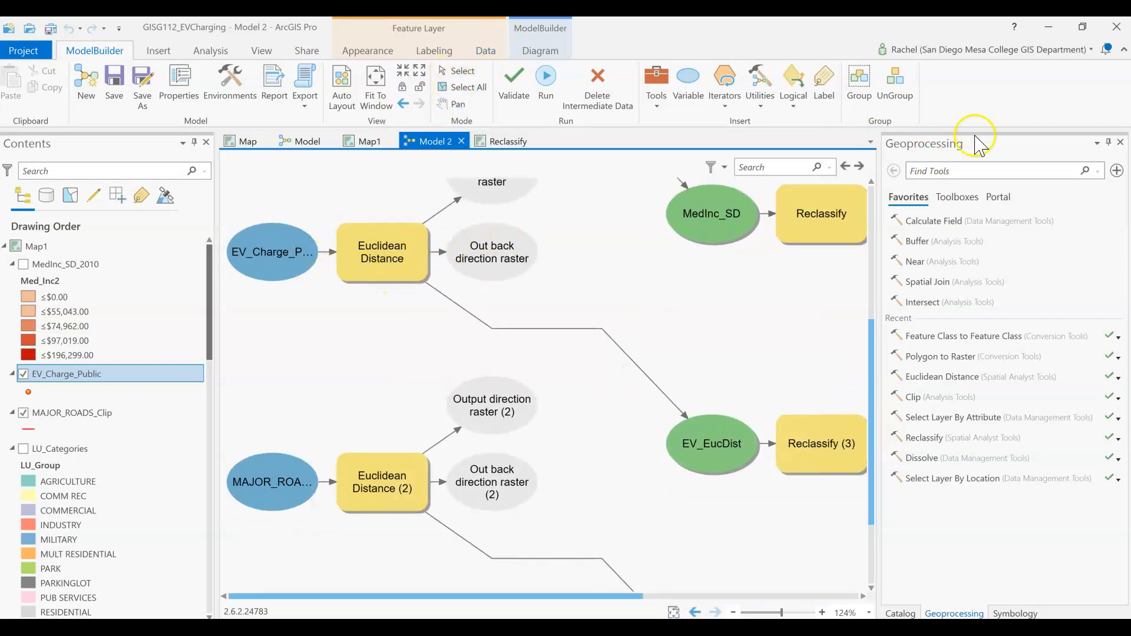
Step: Open the Euclidean Distance tool and set EV_Charge_Public as its input source data
{"action": "left_click", "coordinate": [956, 376]}
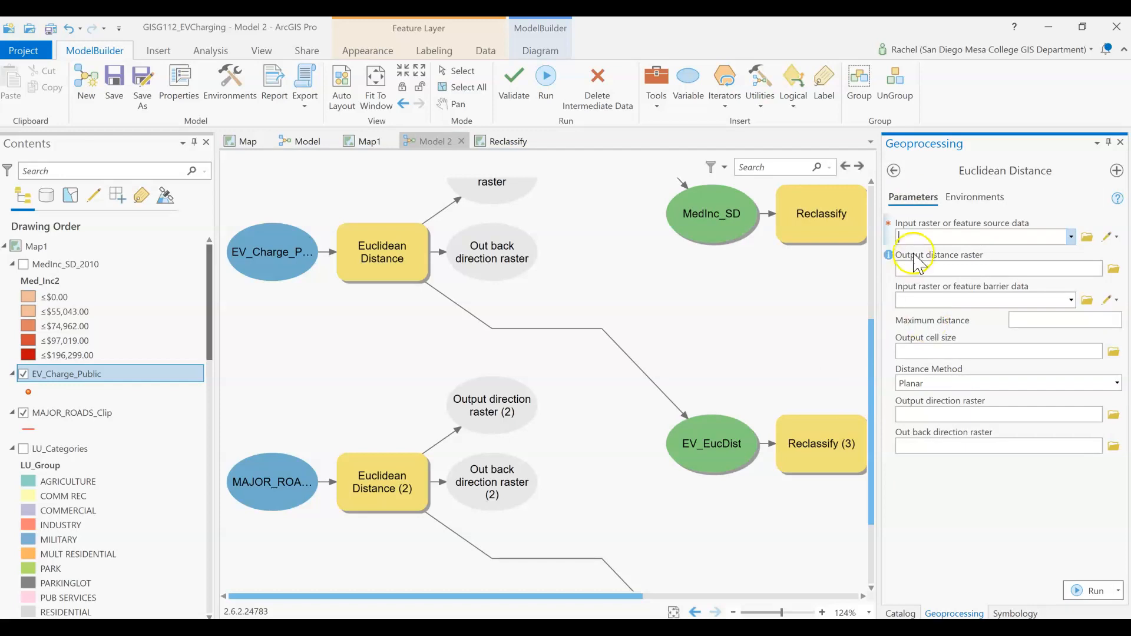
{"action": "left_click", "coordinate": [1071, 237]}
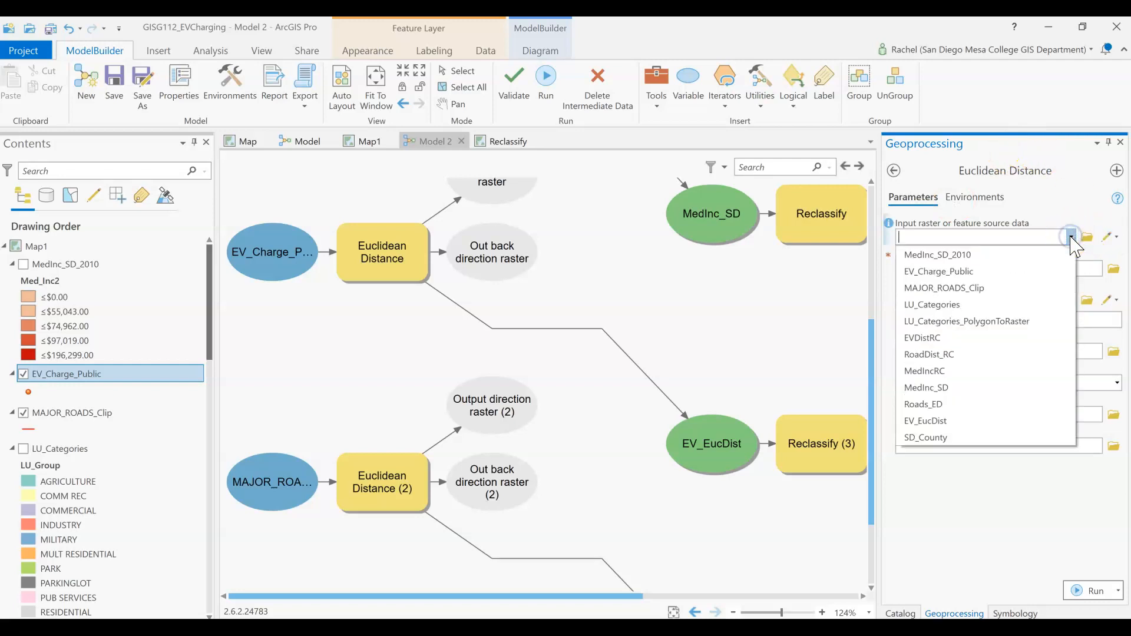
{"action": "left_click", "coordinate": [1032, 273]}
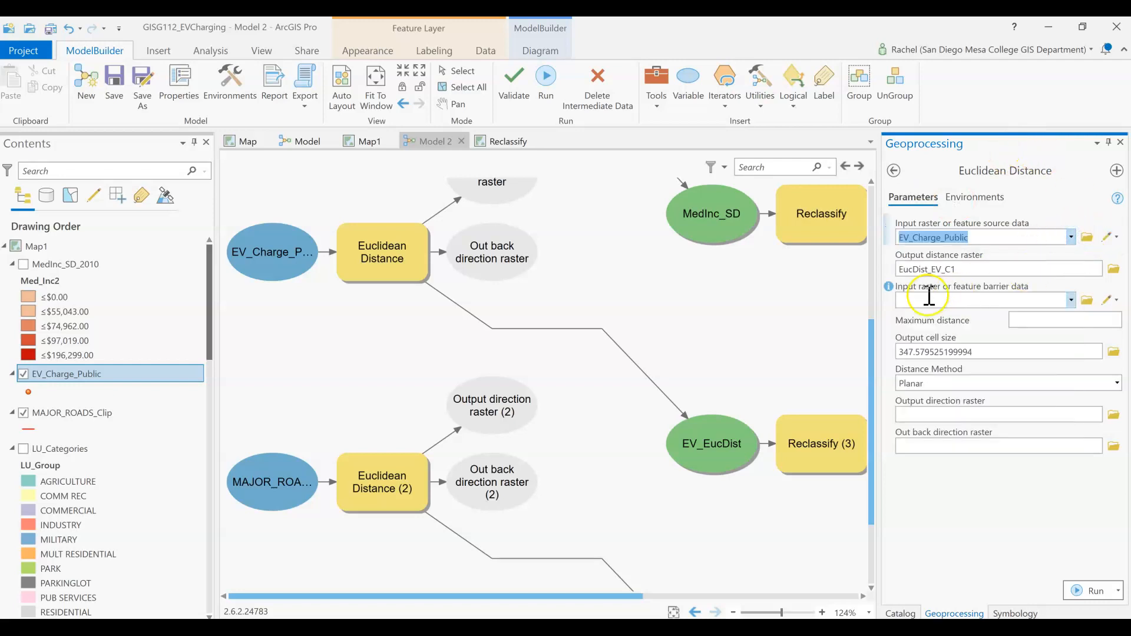
{"action": "left_click", "coordinate": [1012, 350]}
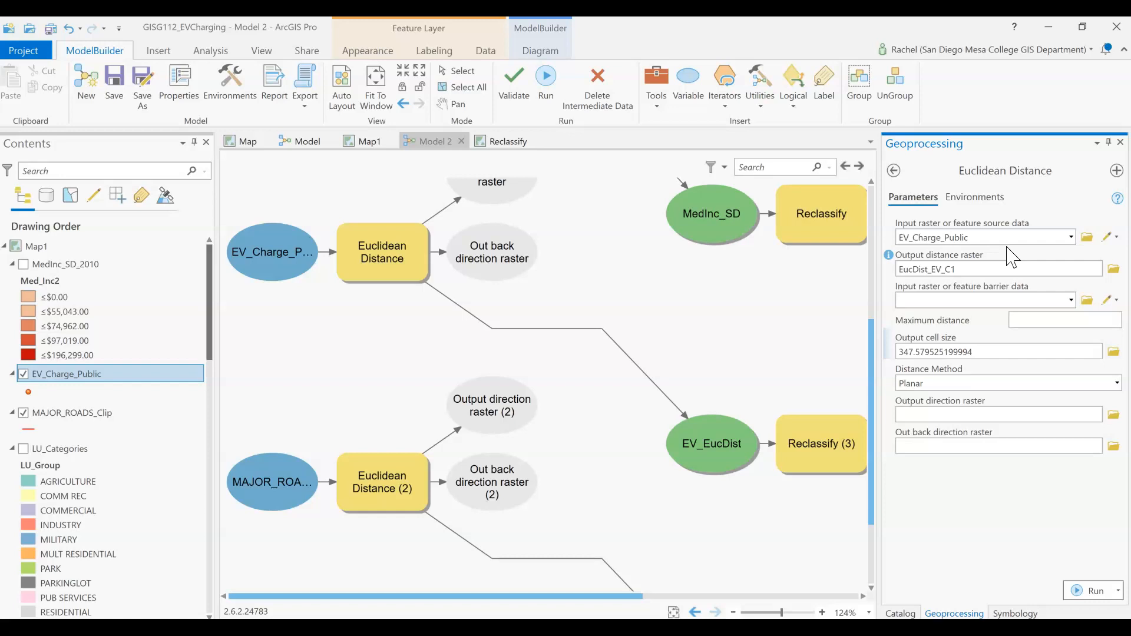
{"action": "left_click", "coordinate": [265, 261]}
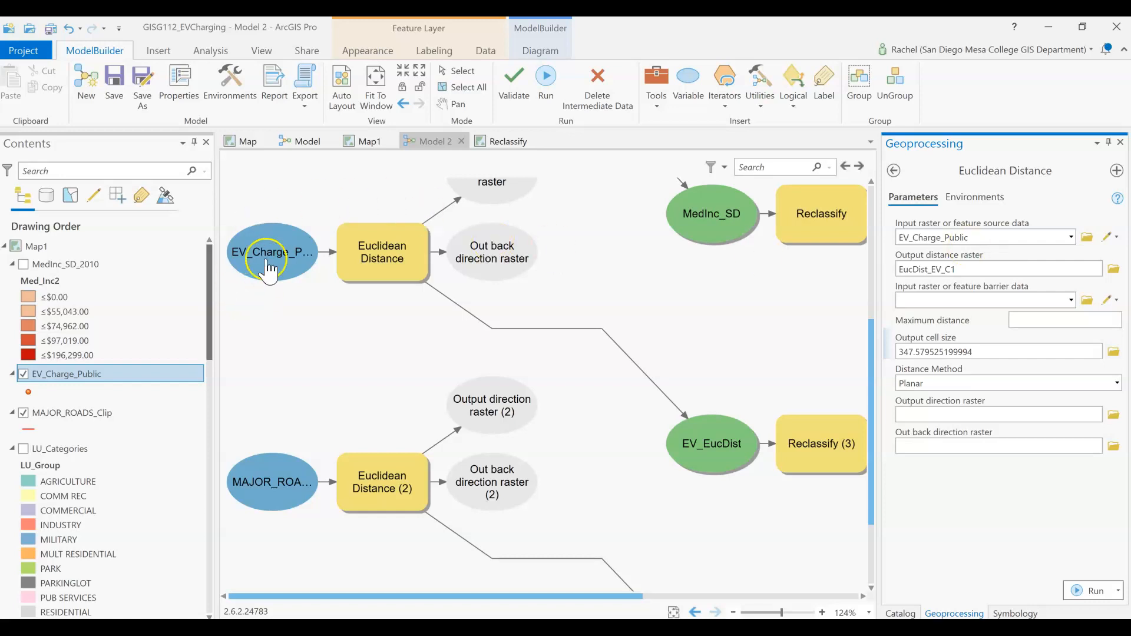
{"action": "left_click", "coordinate": [946, 145]}
{"action": "left_click", "coordinate": [1066, 227]}
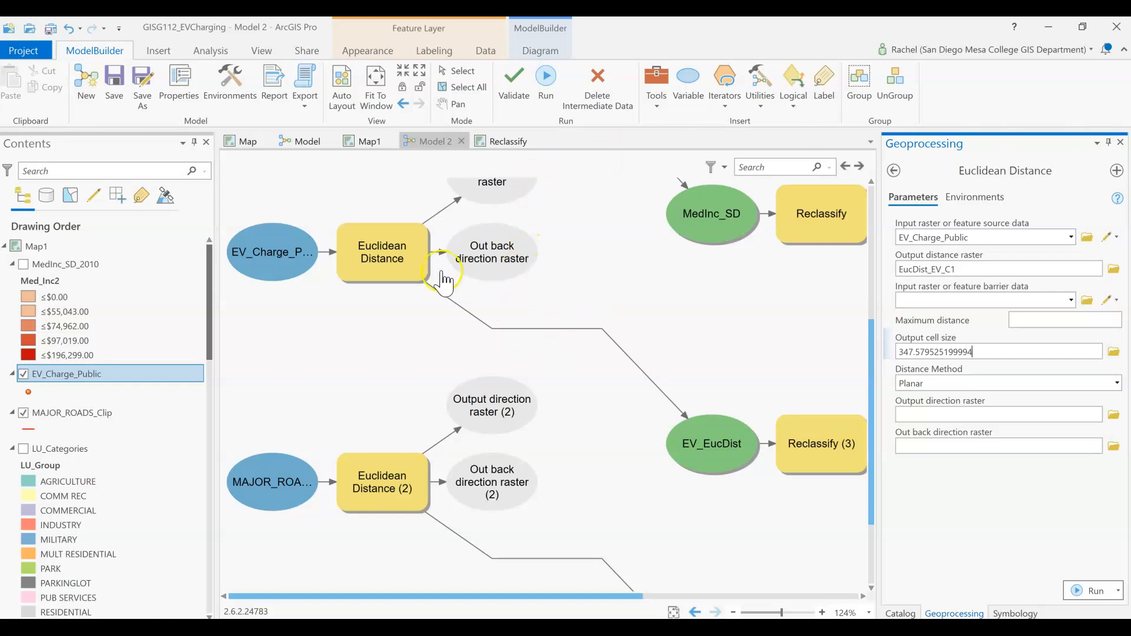
{"action": "left_click", "coordinate": [401, 255]}
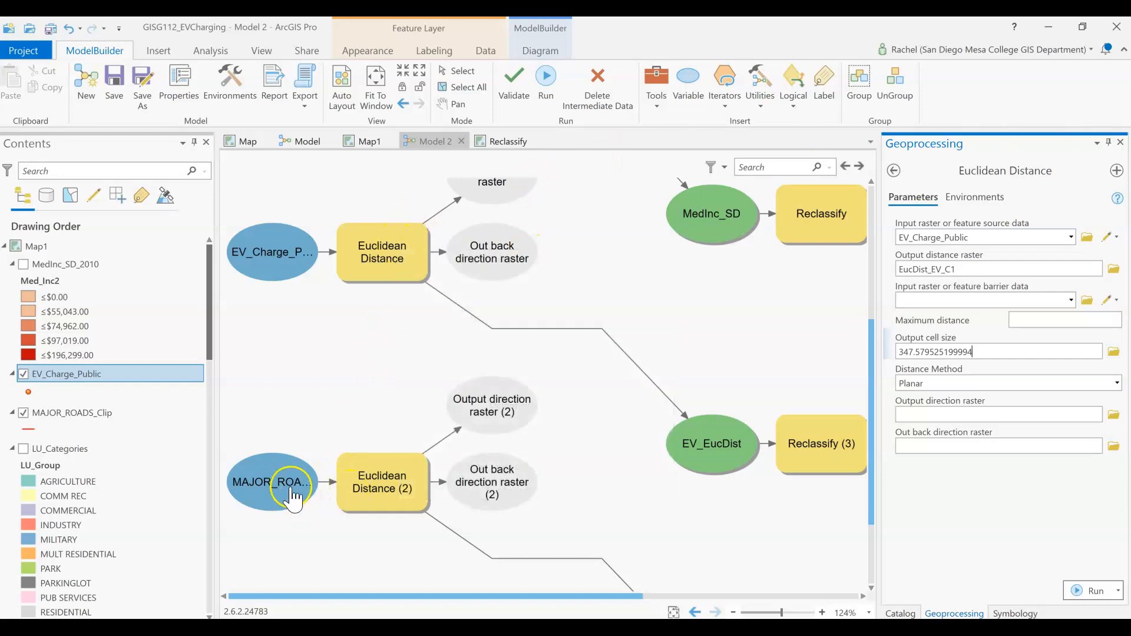
{"action": "mouse_move", "coordinate": [361, 488]}
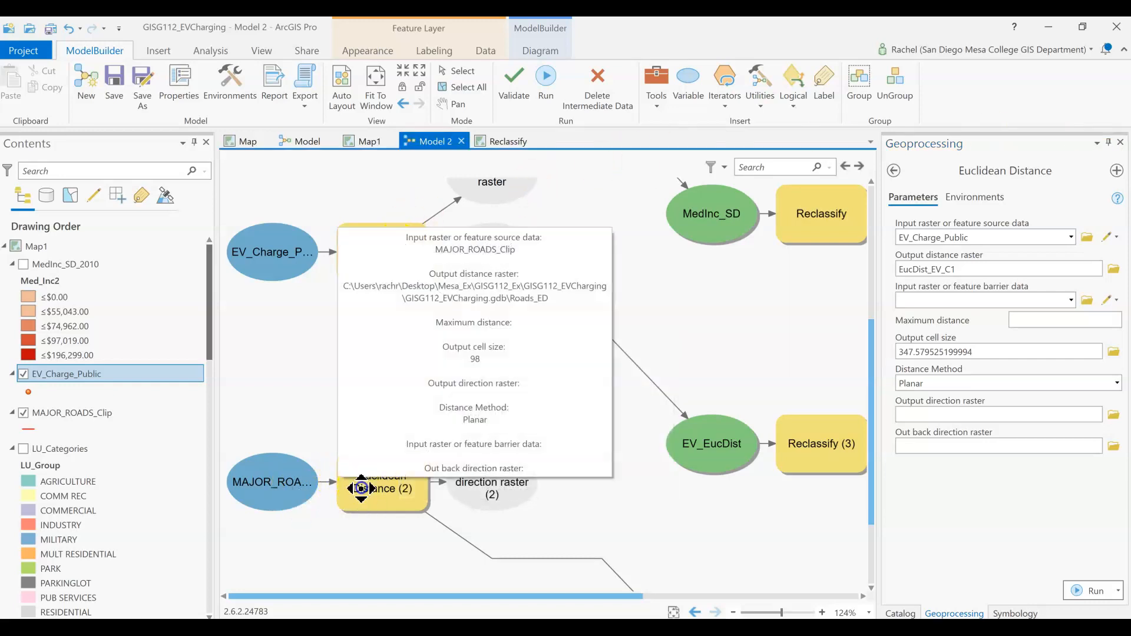
Step: Hide the MAJOR_ROADS_Clip layer in Map1 and display the Roads_ED distance raster
{"action": "left_click", "coordinate": [368, 142]}
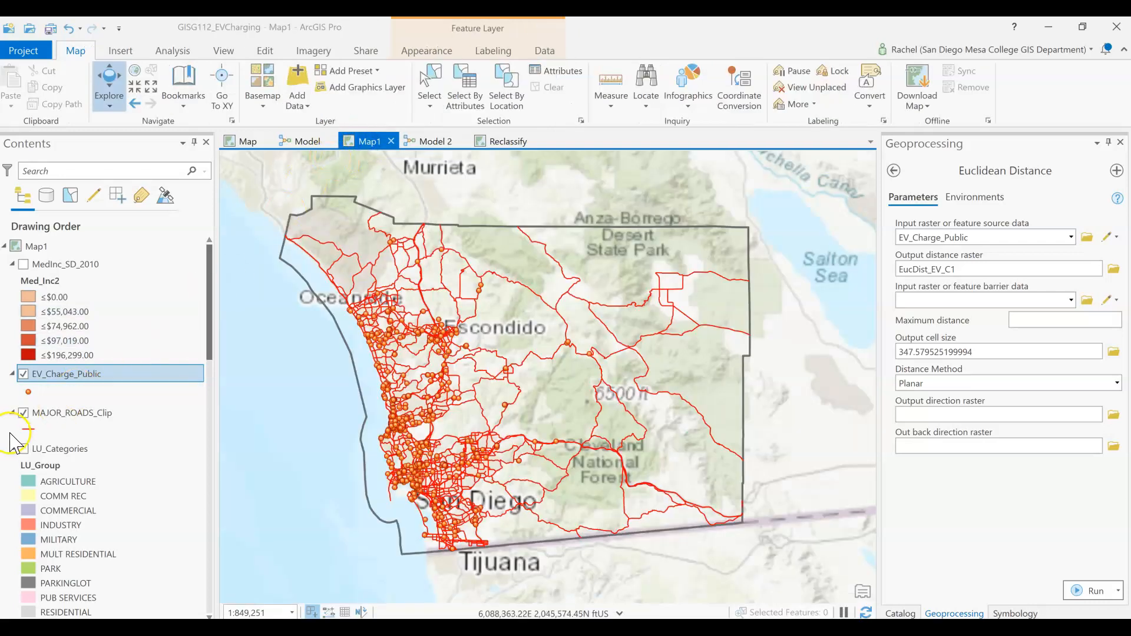
{"action": "left_click", "coordinate": [25, 413]}
{"action": "scroll", "coordinate": [27, 413], "scroll_direction": "down", "scroll_amount": 10}
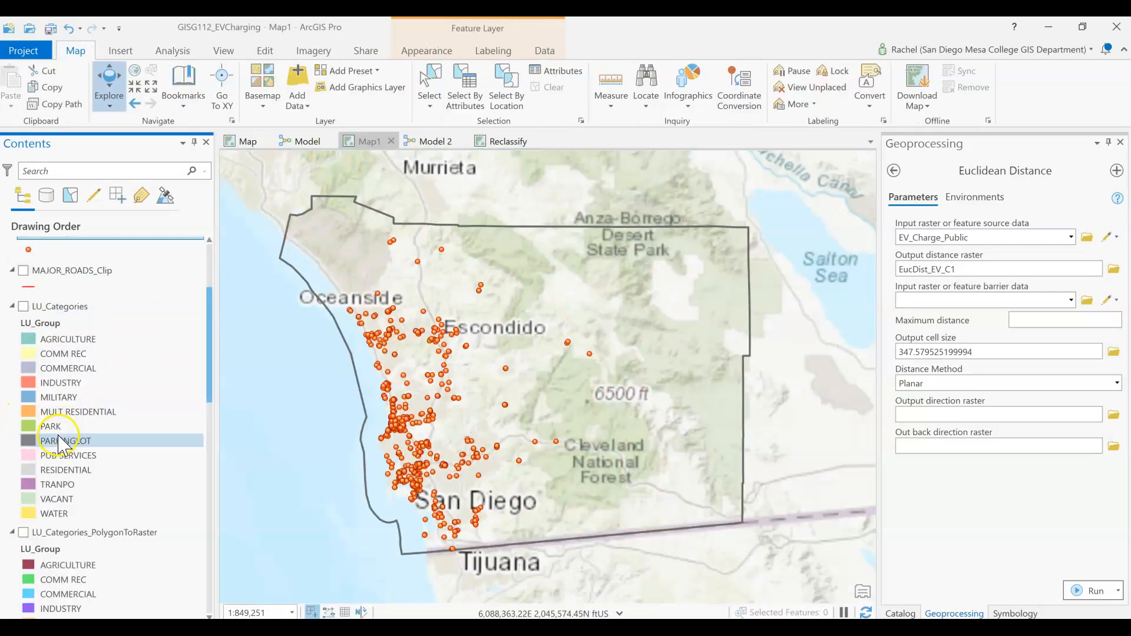
{"action": "scroll", "coordinate": [62, 444], "scroll_direction": "down", "scroll_amount": 10}
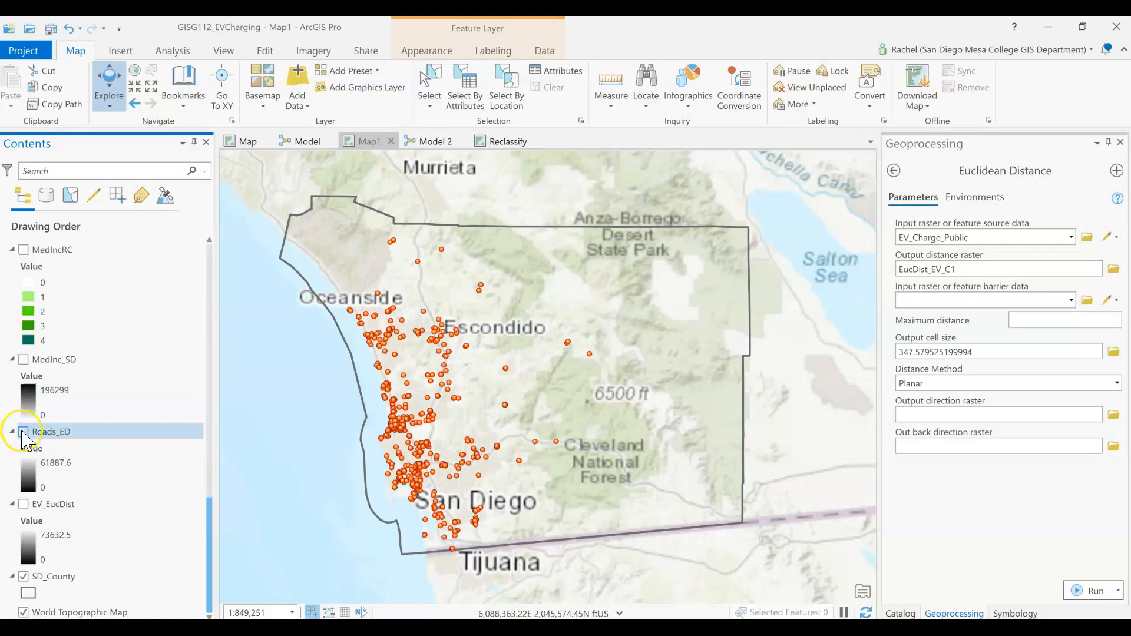
{"action": "left_click", "coordinate": [23, 432]}
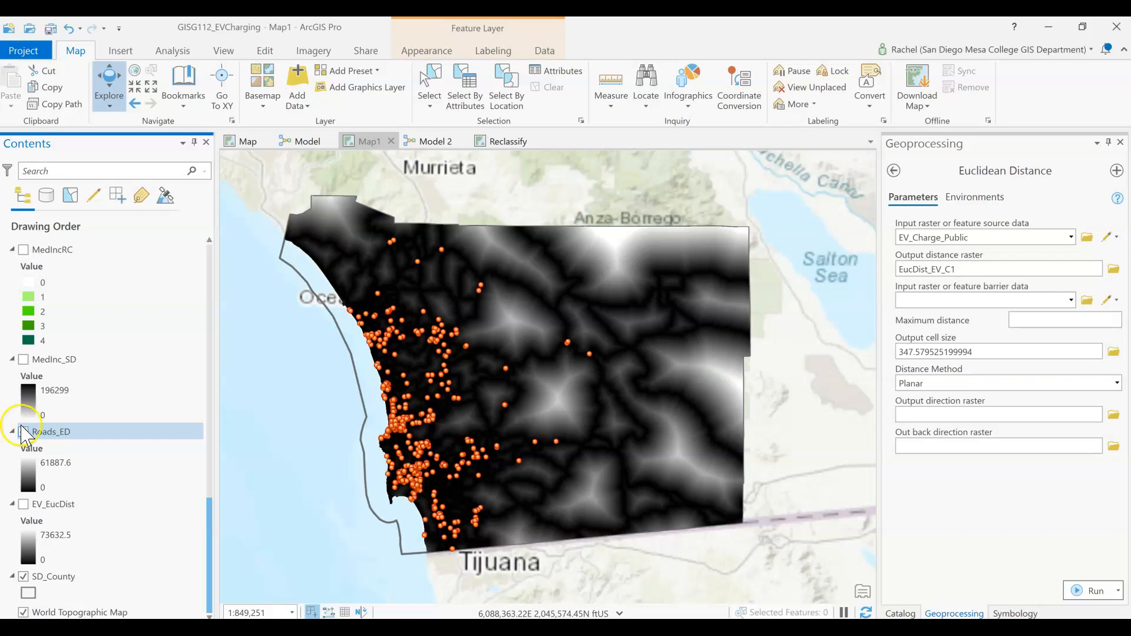
Step: Hide Roads_ED, show the EV_EucDist raster instead, and inspect it around the charging stations
{"action": "left_click", "coordinate": [23, 432]}
{"action": "left_click", "coordinate": [23, 504]}
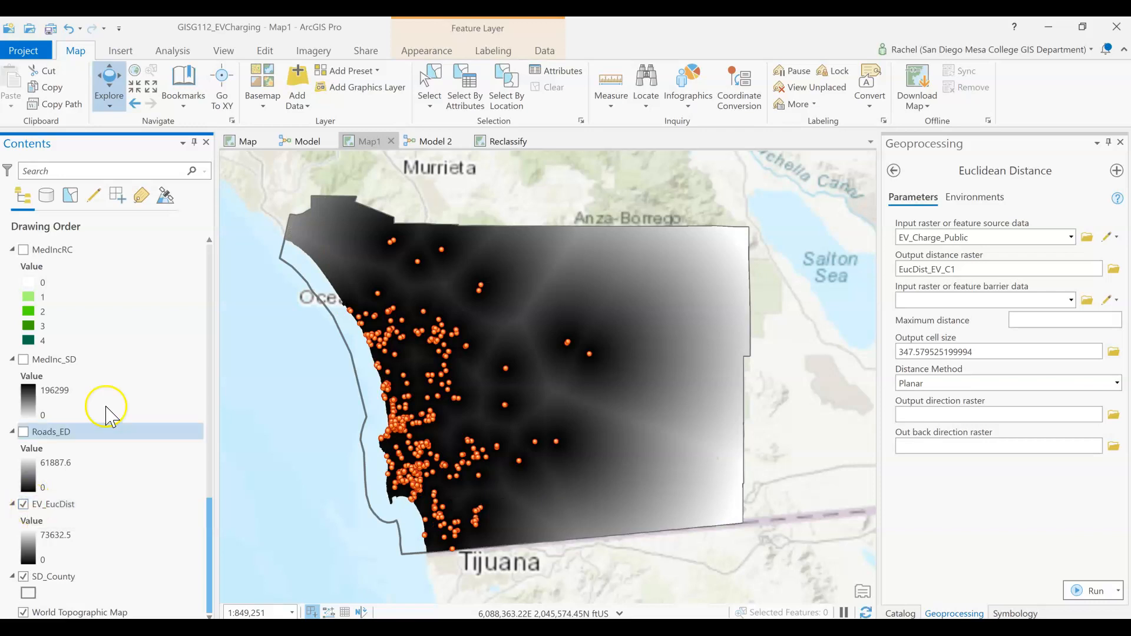
{"action": "scroll", "coordinate": [446, 424], "scroll_direction": "up", "scroll_amount": 3}
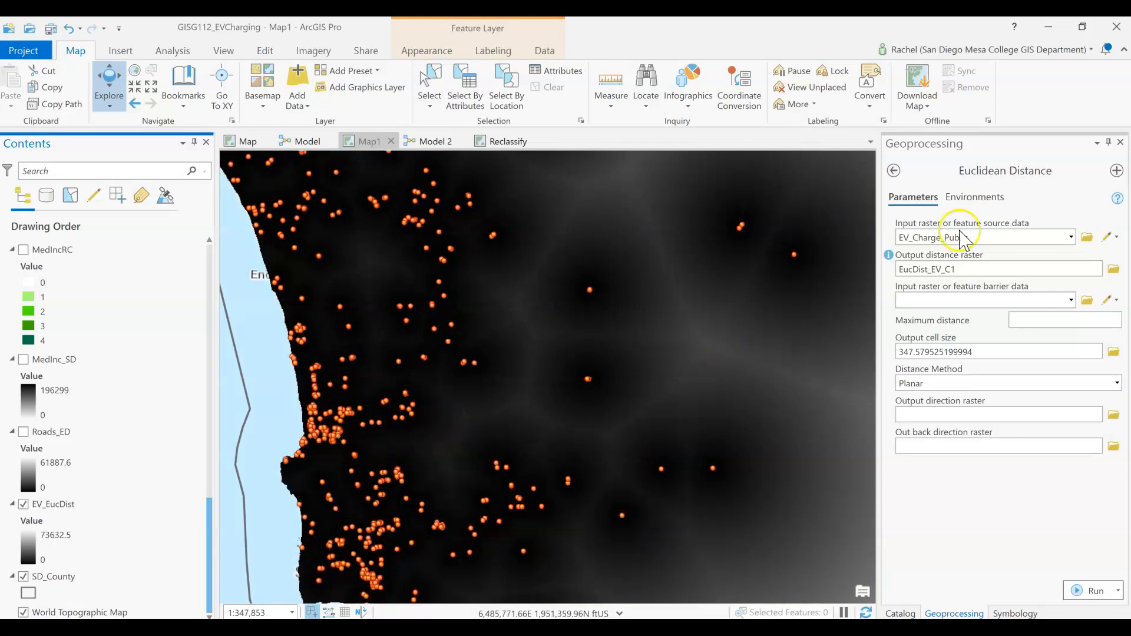
{"action": "scroll", "coordinate": [450, 383], "scroll_direction": "up", "scroll_amount": 4}
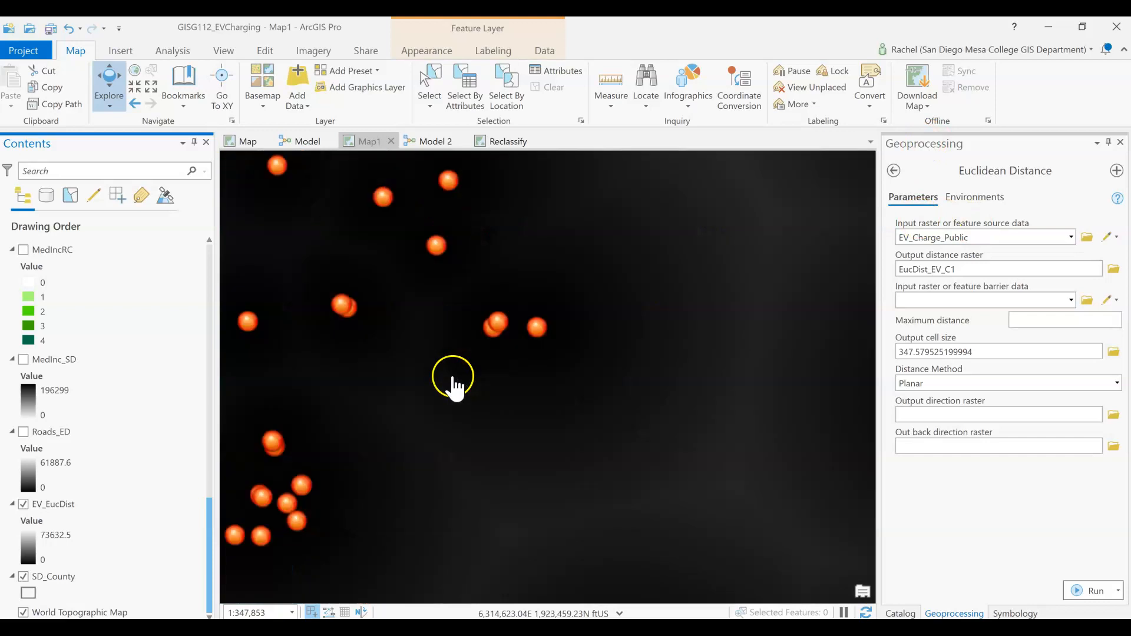
Step: Inspect the EV_EucDist raster toward the county's eastern edge and across the whole of San Diego County
{"action": "scroll", "coordinate": [450, 383], "scroll_direction": "down", "scroll_amount": 5}
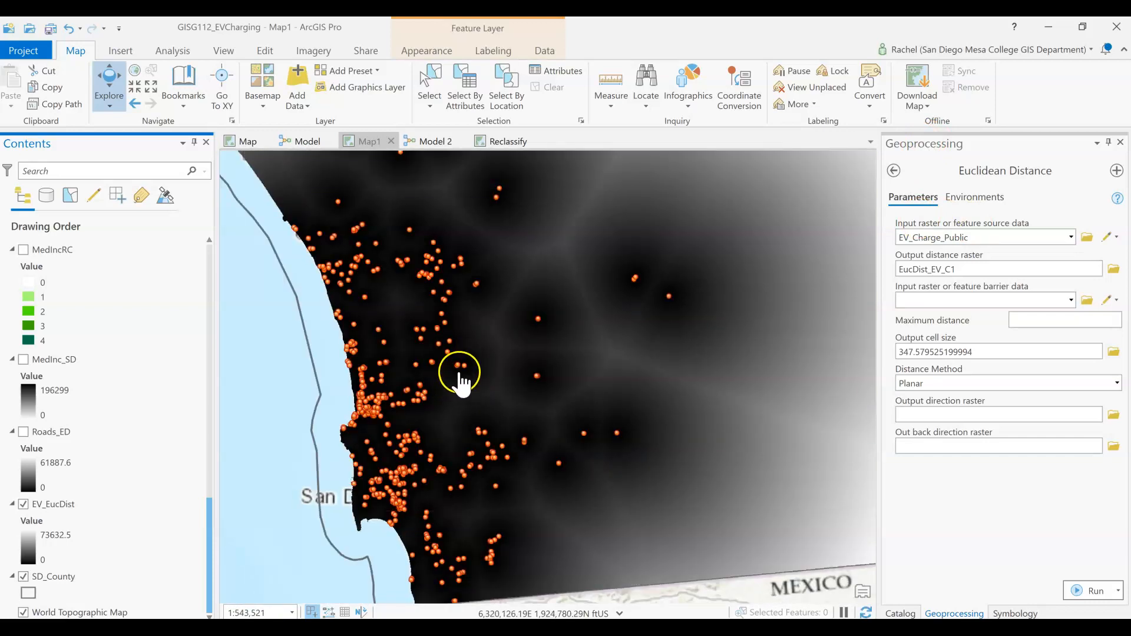
{"action": "left_click_drag", "start_coordinate": [787, 375], "coordinate": [605, 353]}
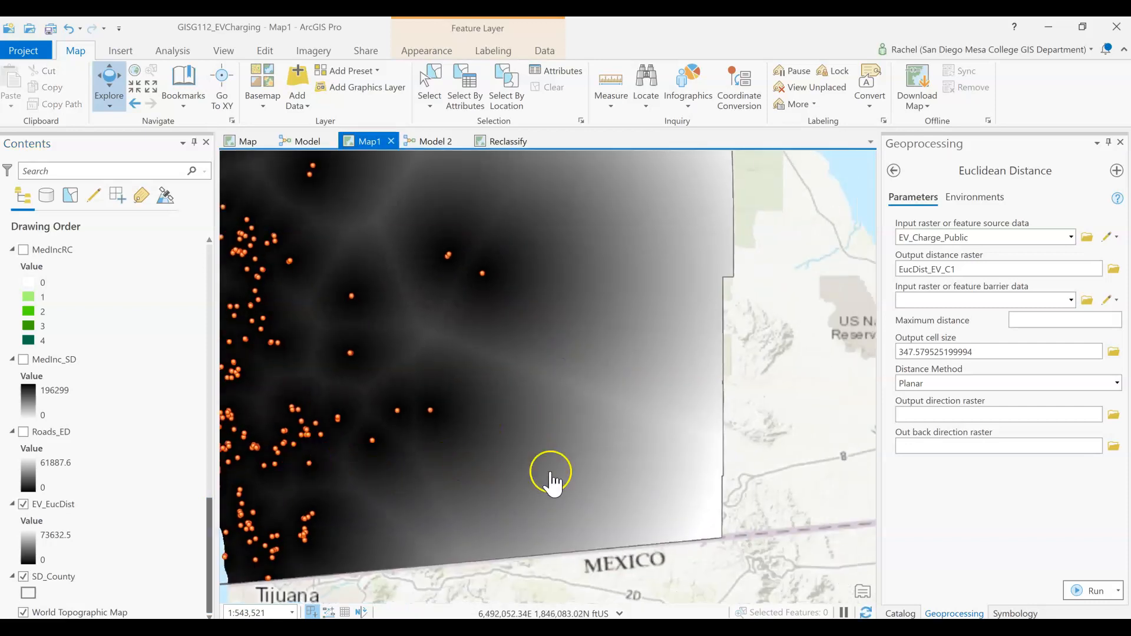
{"action": "scroll", "coordinate": [390, 420], "scroll_direction": "down", "scroll_amount": 2}
{"action": "left_click_drag", "start_coordinate": [403, 354], "coordinate": [489, 368]}
{"action": "scroll", "coordinate": [382, 388], "scroll_direction": "up", "scroll_amount": 2}
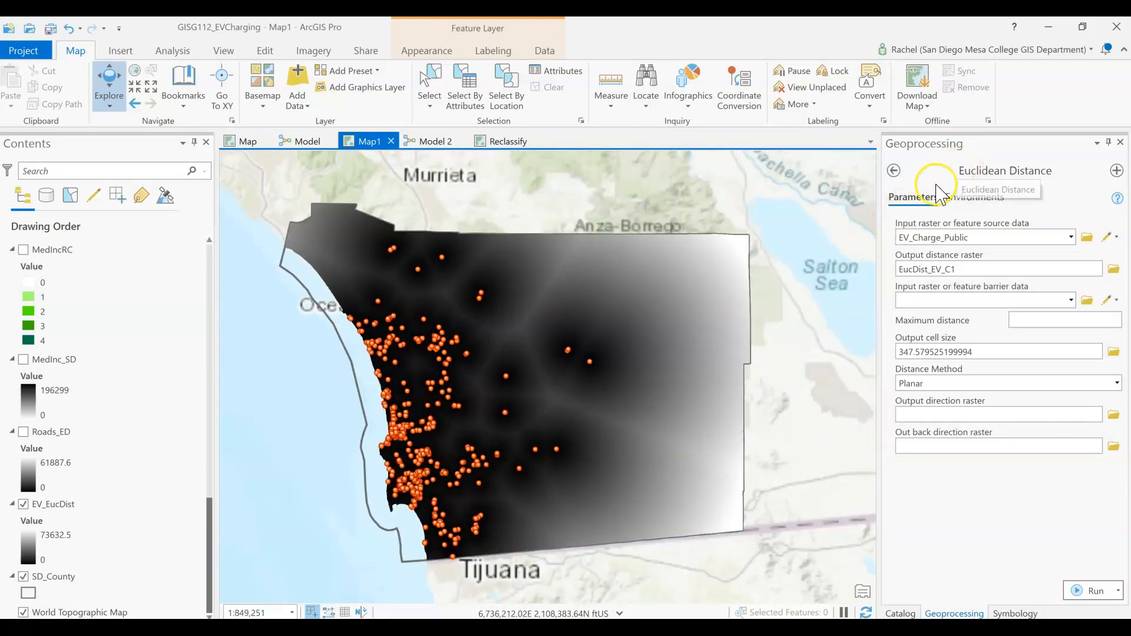
{"action": "left_click", "coordinate": [904, 180]}
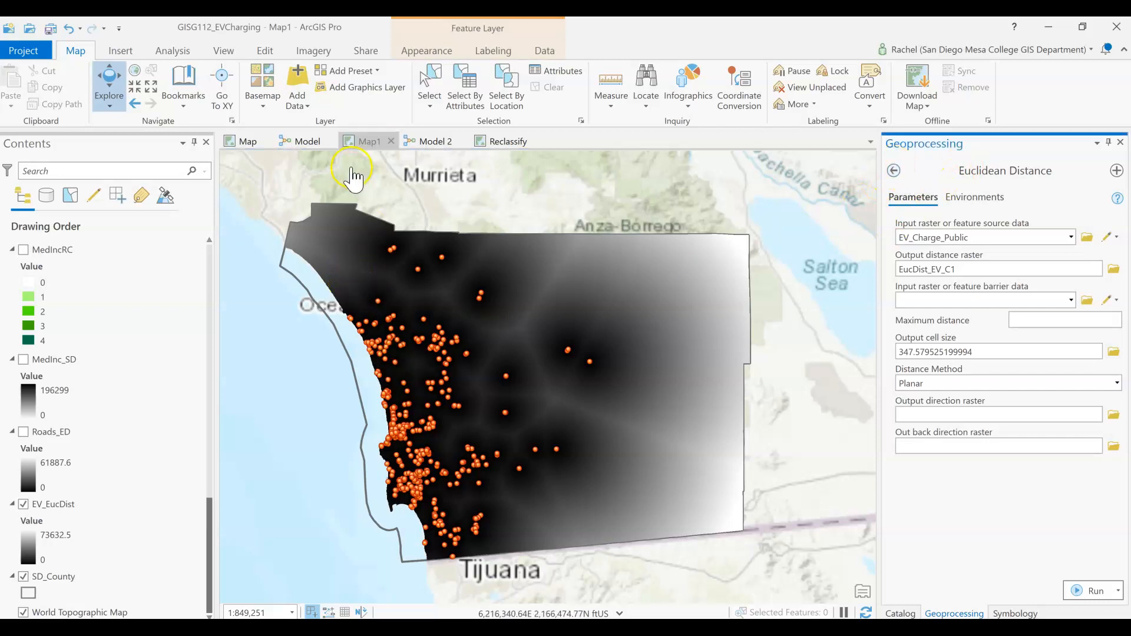
Step: Review the environment settings of the Euclidean Distance (2) tool in Model 2, including its extent and mask
{"action": "left_click", "coordinate": [447, 142]}
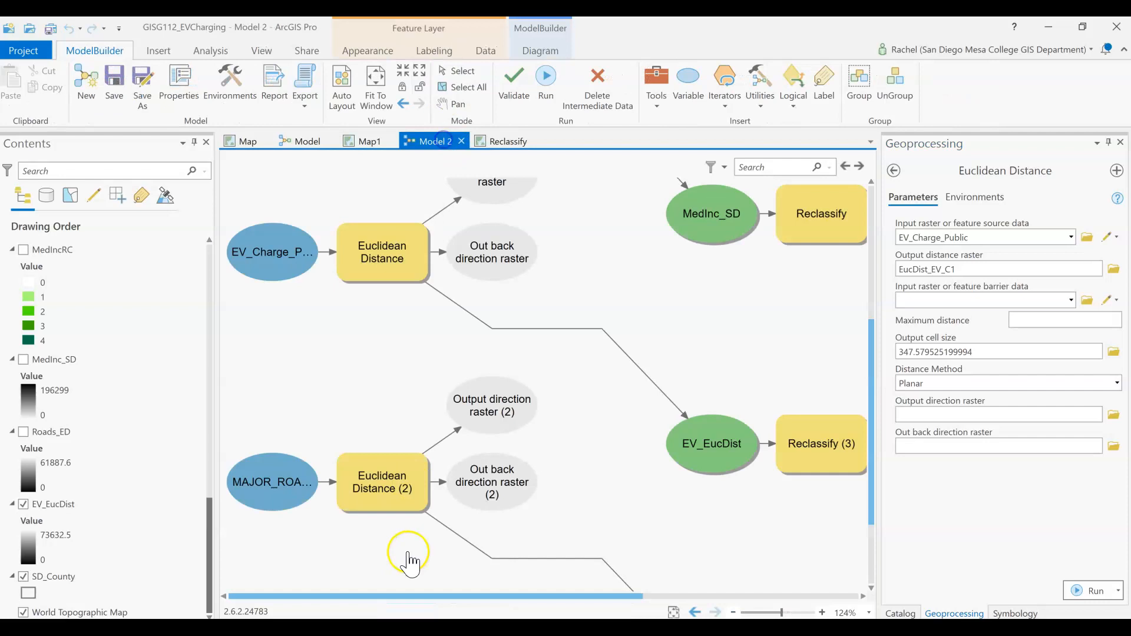
{"action": "right_click", "coordinate": [388, 479]}
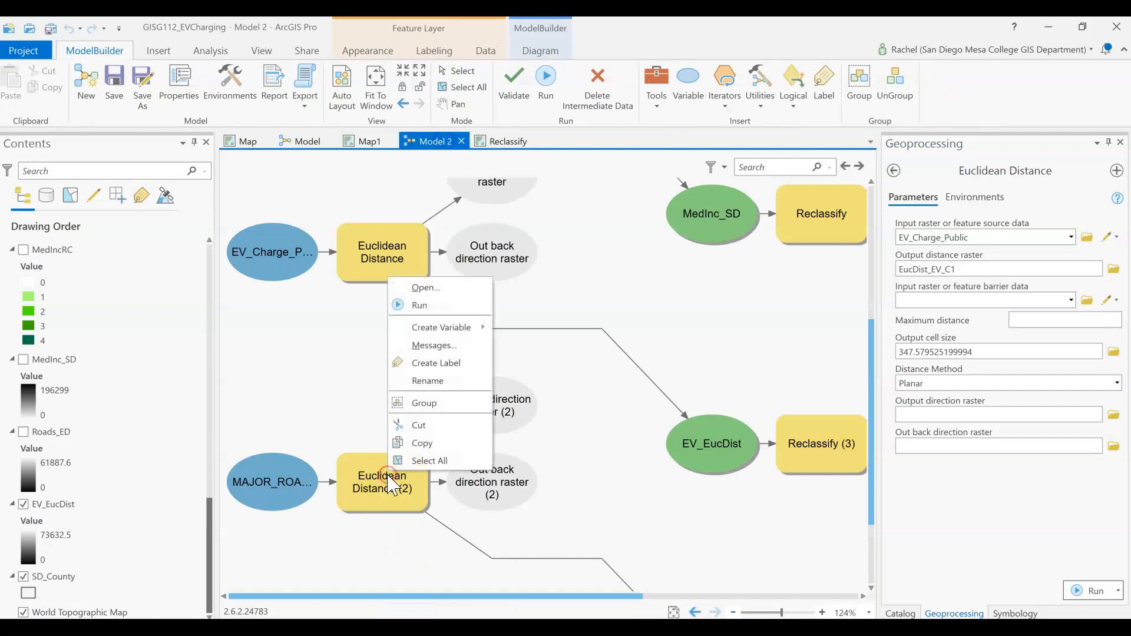
{"action": "left_click", "coordinate": [434, 288]}
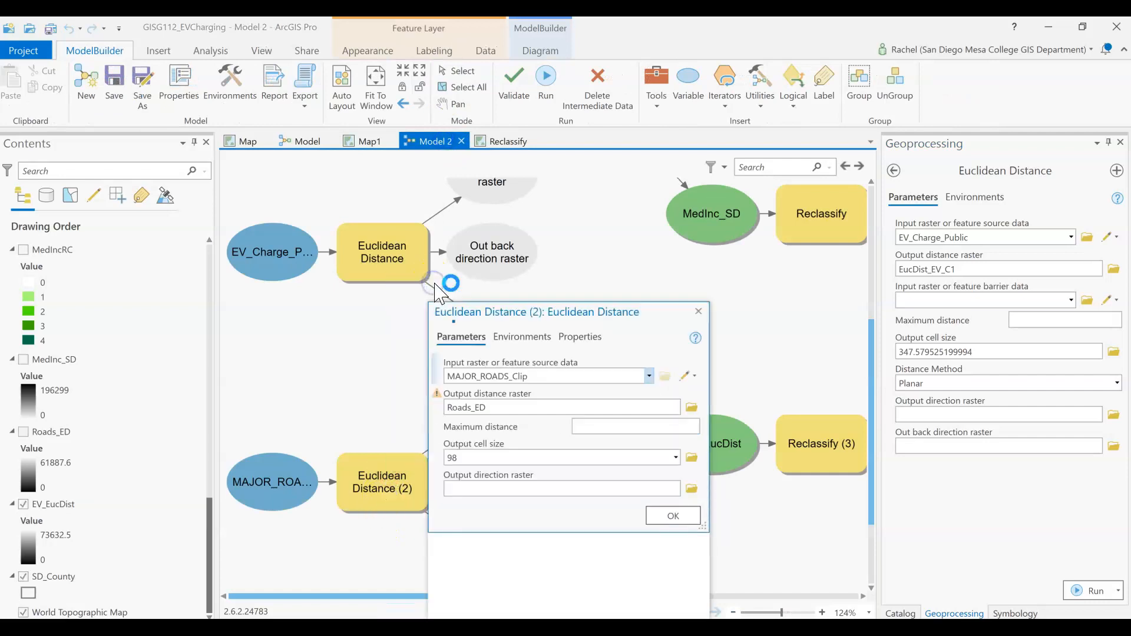
{"action": "left_click", "coordinate": [522, 337]}
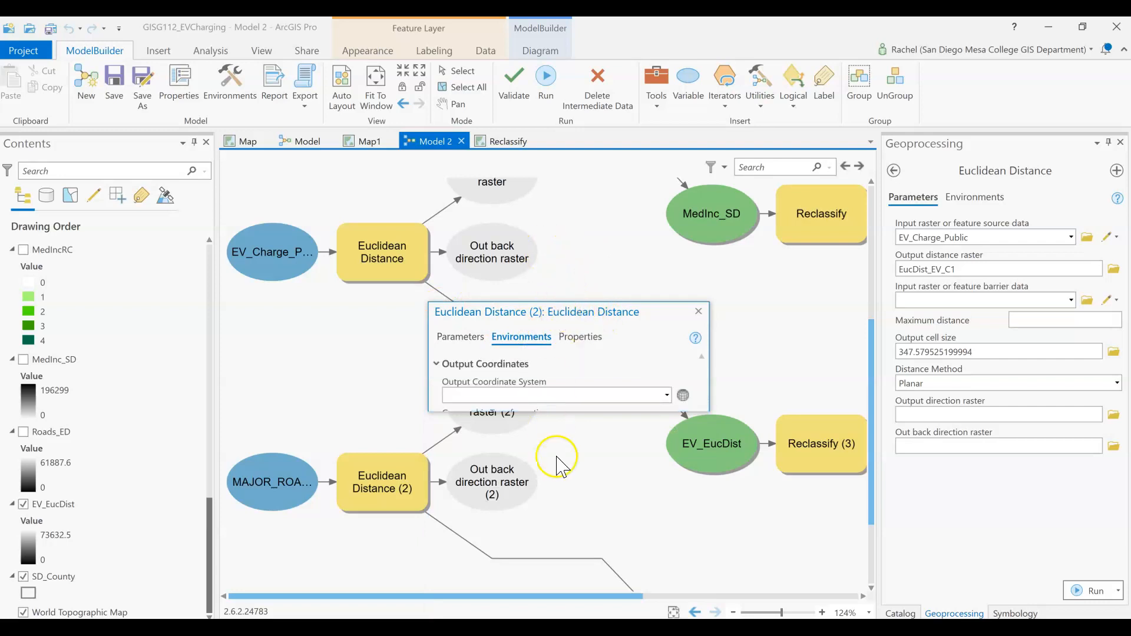
{"action": "left_click_drag", "start_coordinate": [572, 263], "coordinate": [584, 60]}
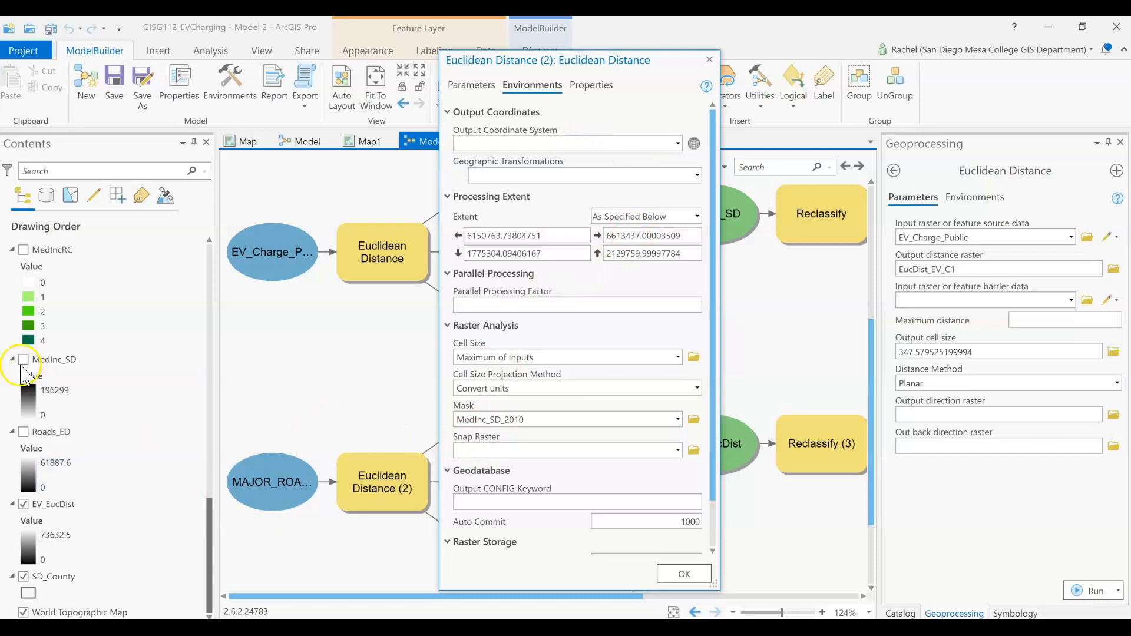
{"action": "left_click", "coordinate": [710, 60]}
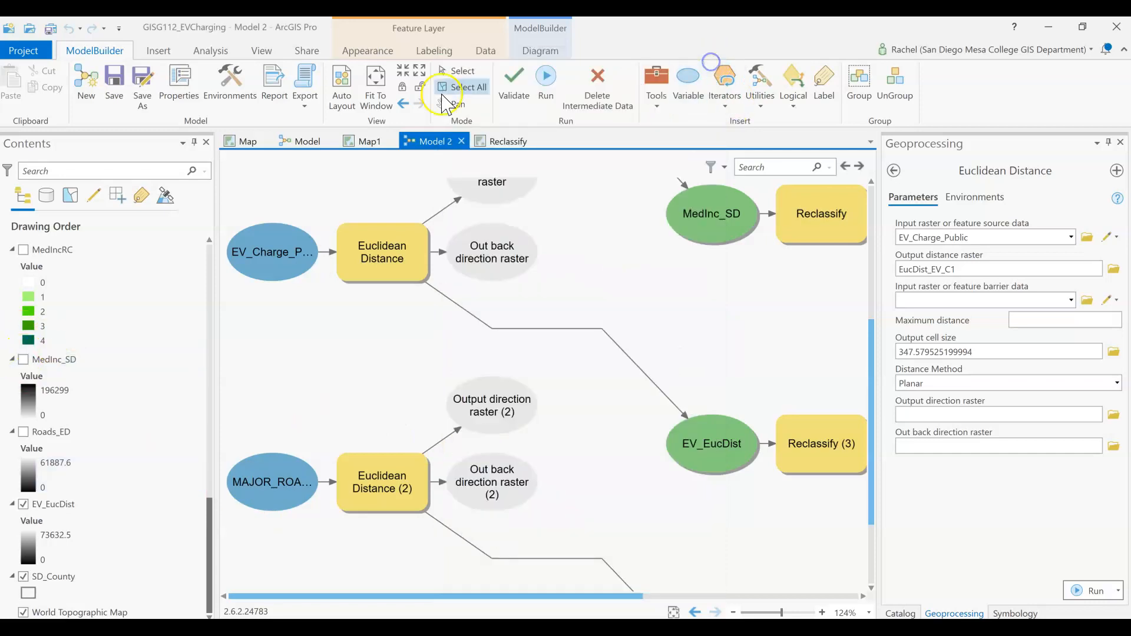
Step: Return to Map1, display the Roads_ED distance raster and hide EV_EucDist
{"action": "left_click", "coordinate": [370, 142]}
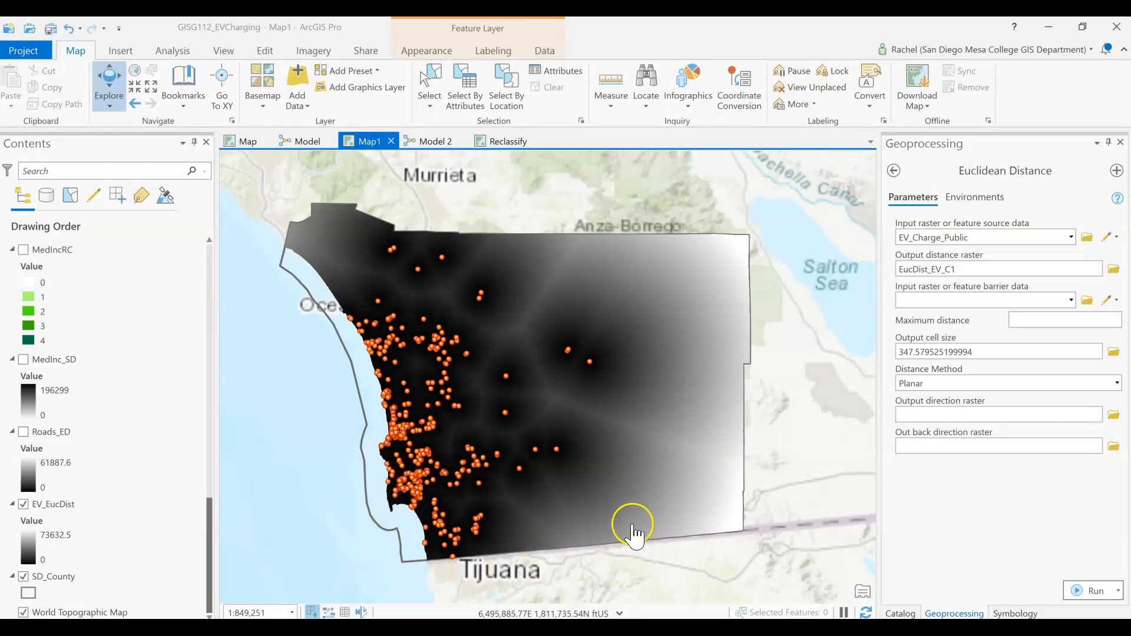
{"action": "left_click", "coordinate": [24, 432]}
{"action": "scroll", "coordinate": [46, 439], "scroll_direction": "up", "scroll_amount": 3}
{"action": "scroll", "coordinate": [42, 439], "scroll_direction": "down", "scroll_amount": 3}
{"action": "left_click", "coordinate": [25, 505]}
{"action": "scroll", "coordinate": [27, 516], "scroll_direction": "up", "scroll_amount": 3}
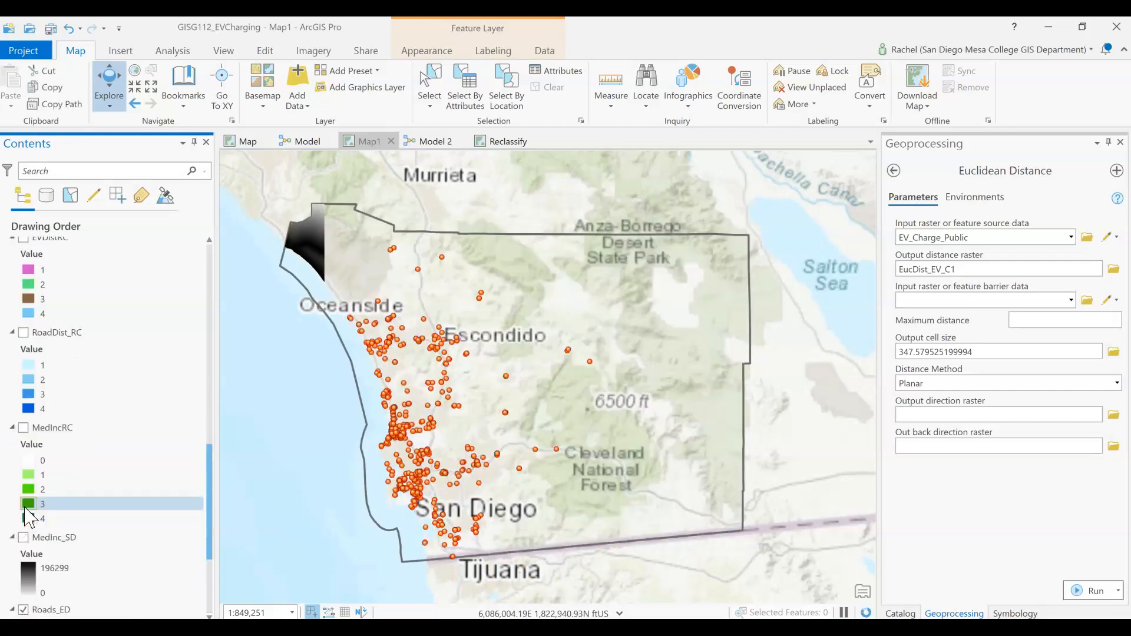
Step: Hide the EV_Charge_Public points and display MAJOR_ROADS_Clip over the Roads_ED raster
{"action": "scroll", "coordinate": [26, 513], "scroll_direction": "up", "scroll_amount": 10}
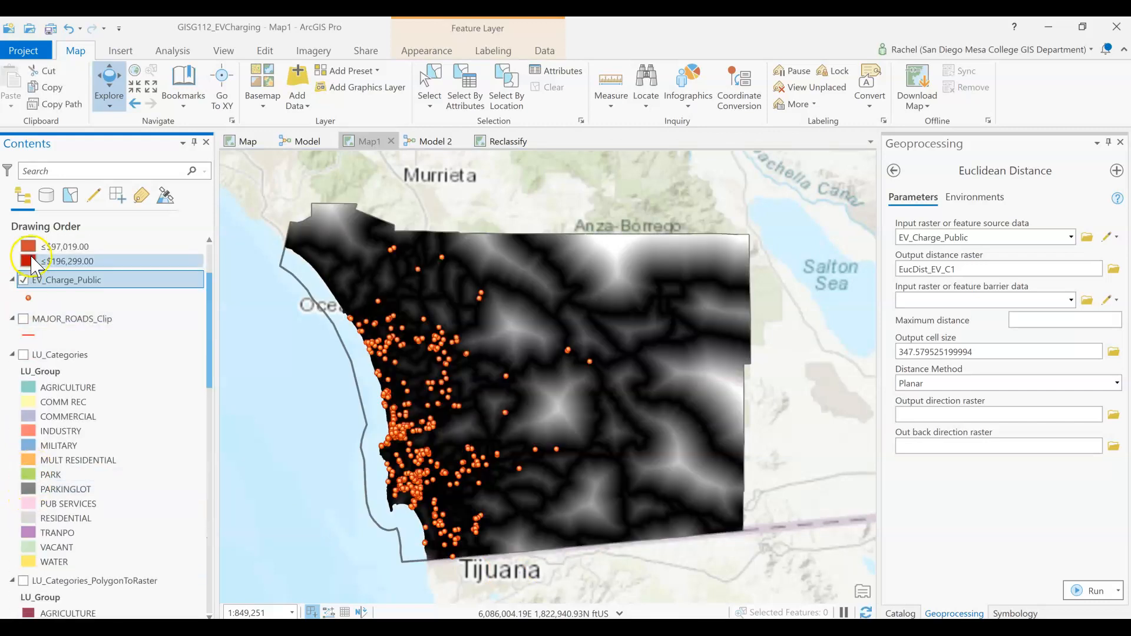
{"action": "left_click", "coordinate": [23, 280]}
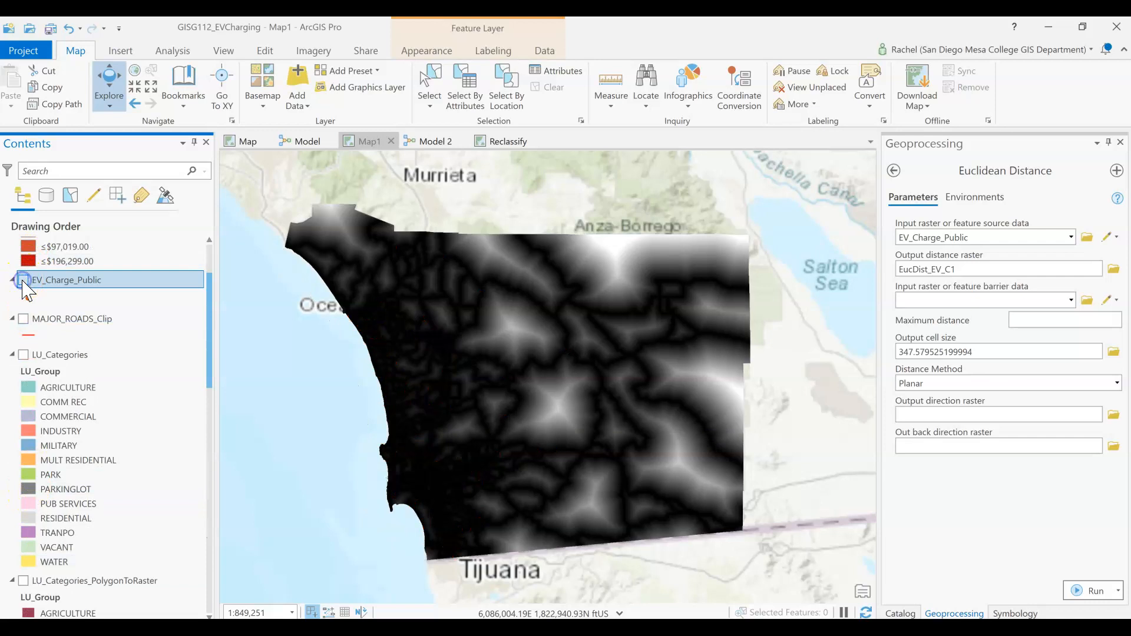
{"action": "left_click", "coordinate": [24, 320]}
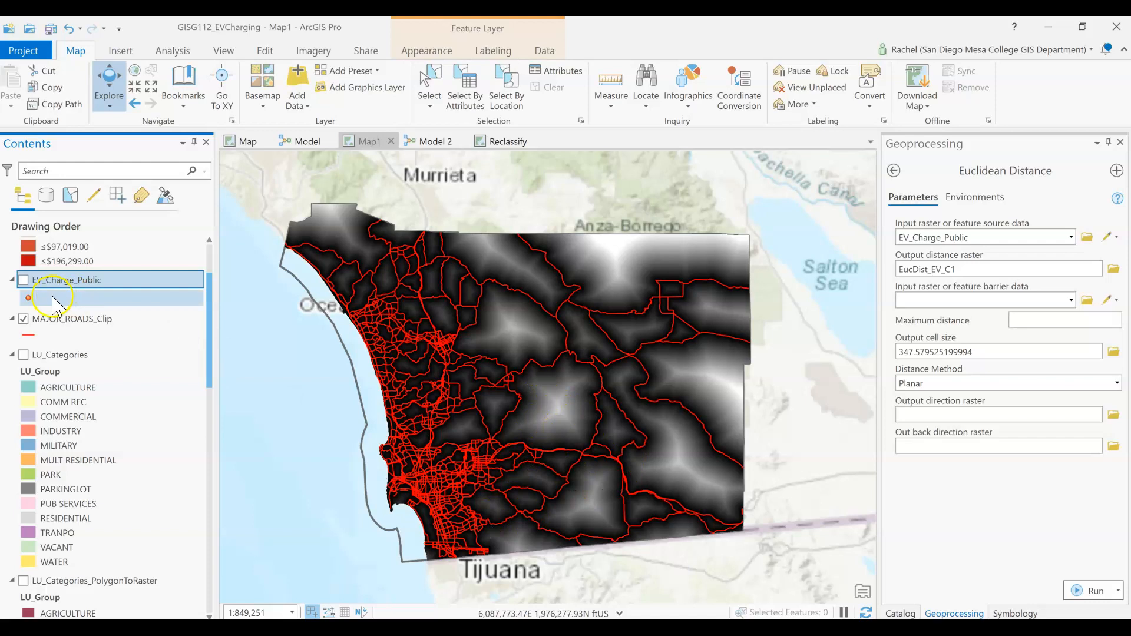
Step: Toggle the EV_Charge_Public points on and off to compare the charging station locations with the major roads
{"action": "left_click", "coordinate": [24, 281]}
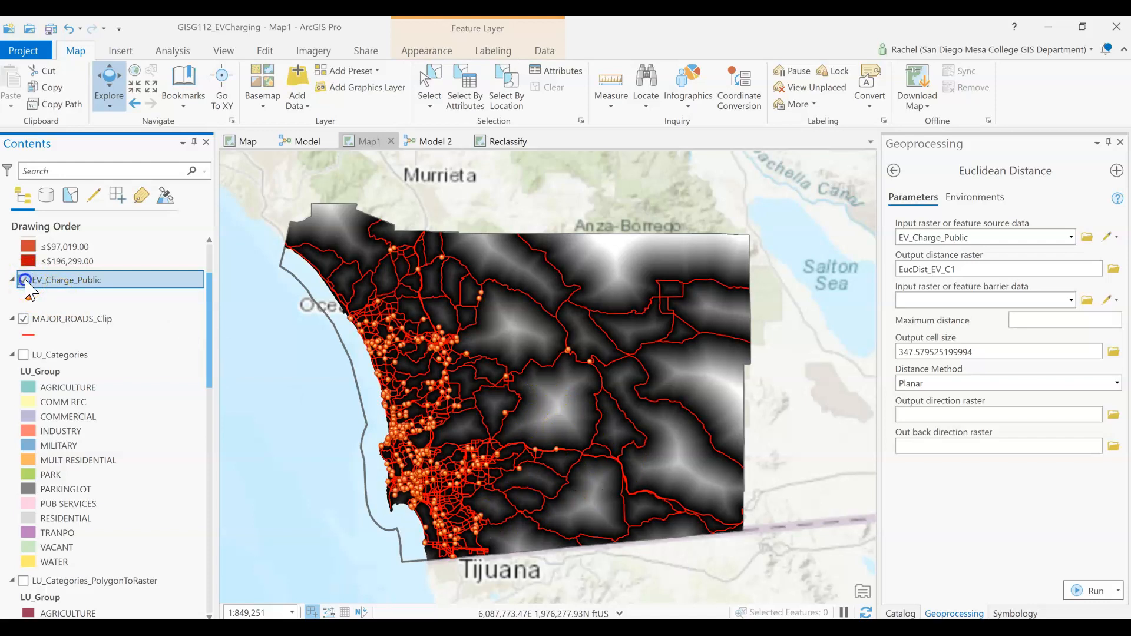
{"action": "left_click", "coordinate": [24, 281]}
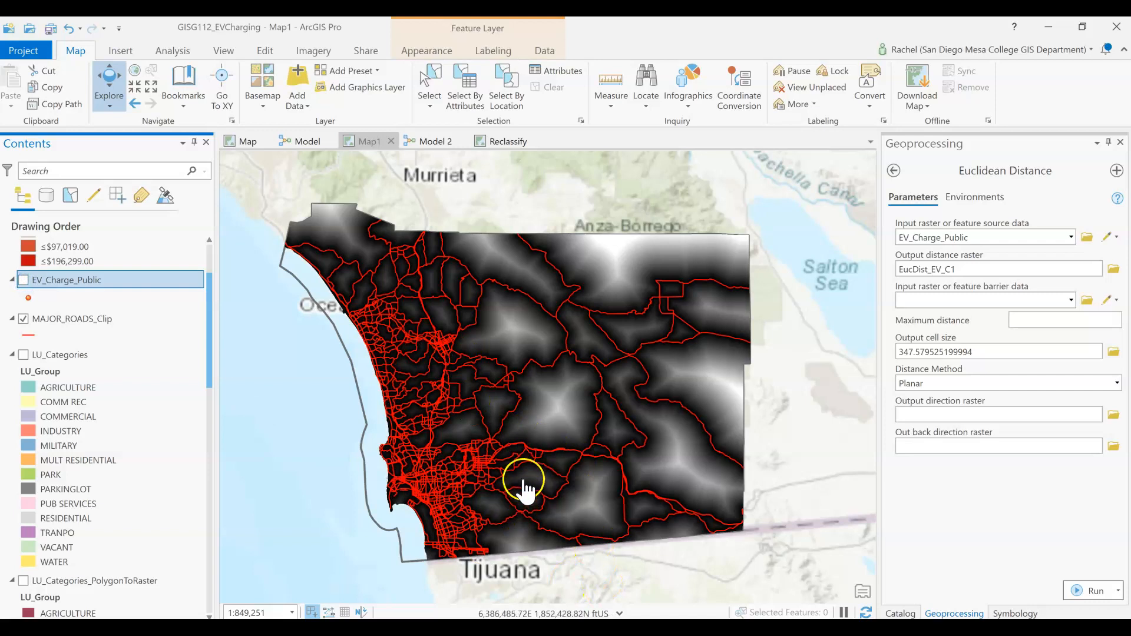
{"action": "left_click", "coordinate": [23, 280]}
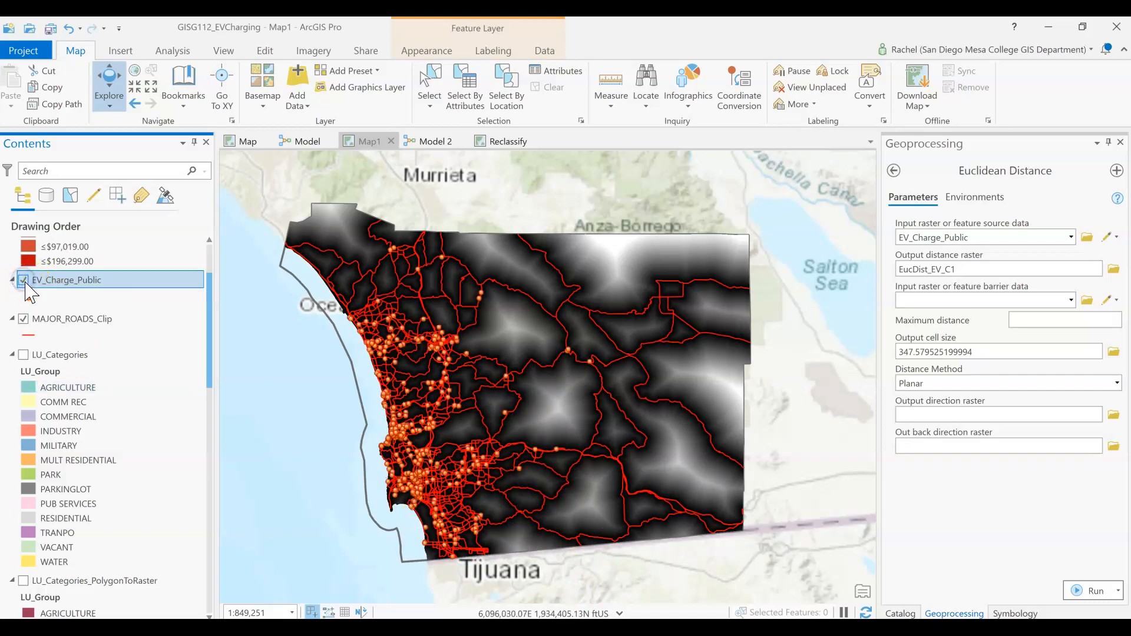
{"action": "left_click", "coordinate": [24, 280]}
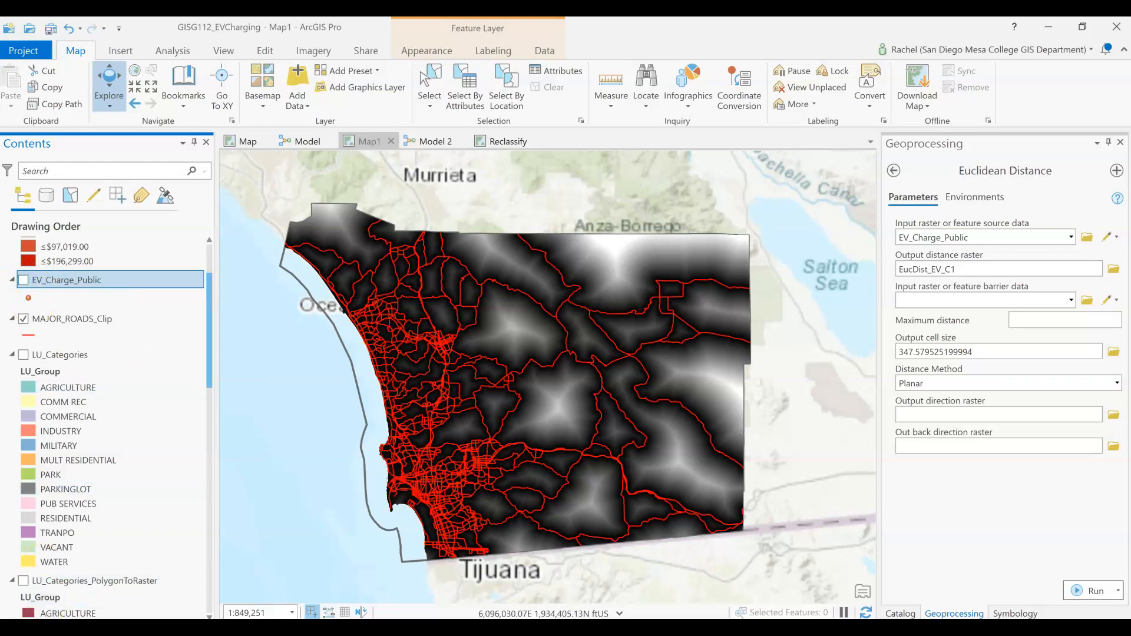
Step: Hide the MAJOR_ROADS_Clip layer and the Roads_ED raster
{"action": "left_click", "coordinate": [24, 318]}
{"action": "scroll", "coordinate": [35, 394], "scroll_direction": "down", "scroll_amount": 10}
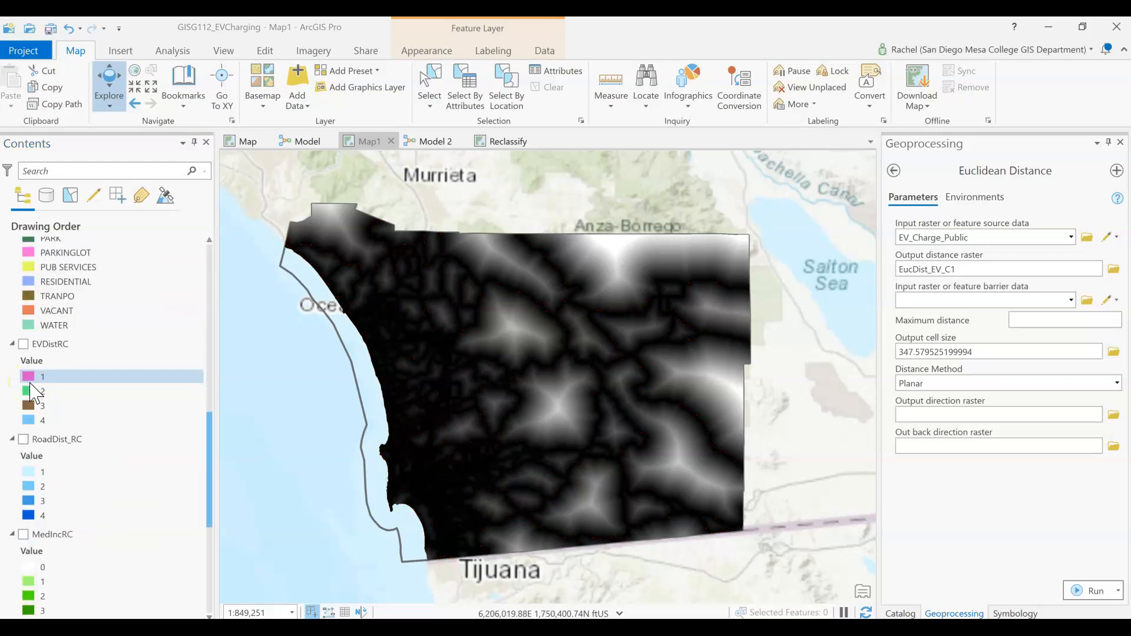
{"action": "scroll", "coordinate": [30, 384], "scroll_direction": "down", "scroll_amount": 2}
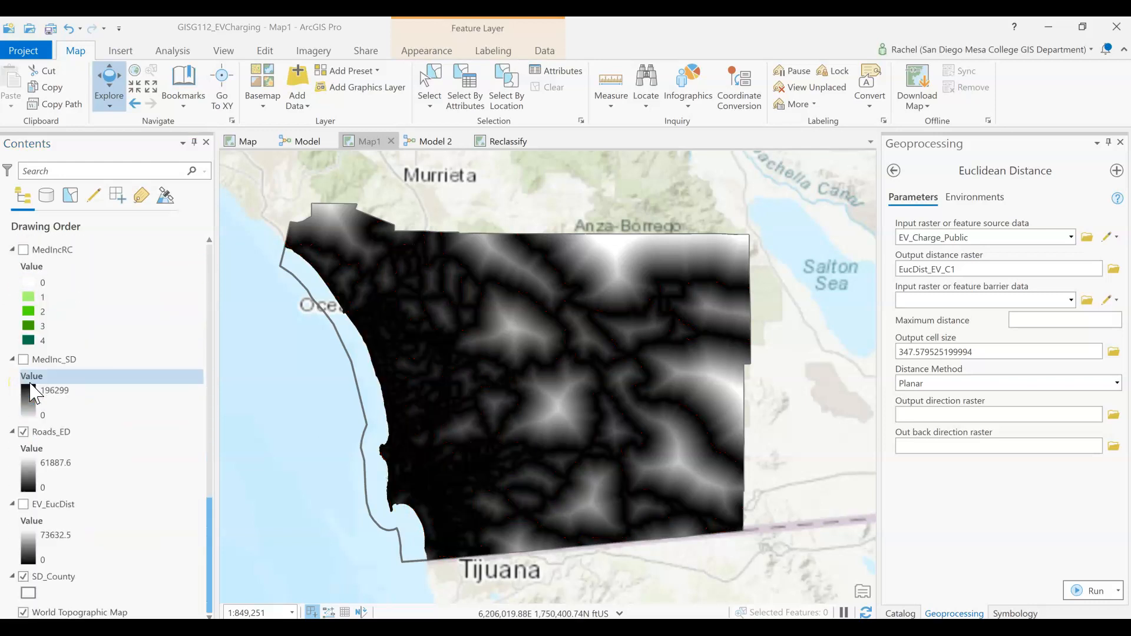
{"action": "left_click", "coordinate": [23, 432]}
Step: Display the MedInc_SD_2010 median income layer on Map1
{"action": "scroll", "coordinate": [30, 442], "scroll_direction": "up", "scroll_amount": 15}
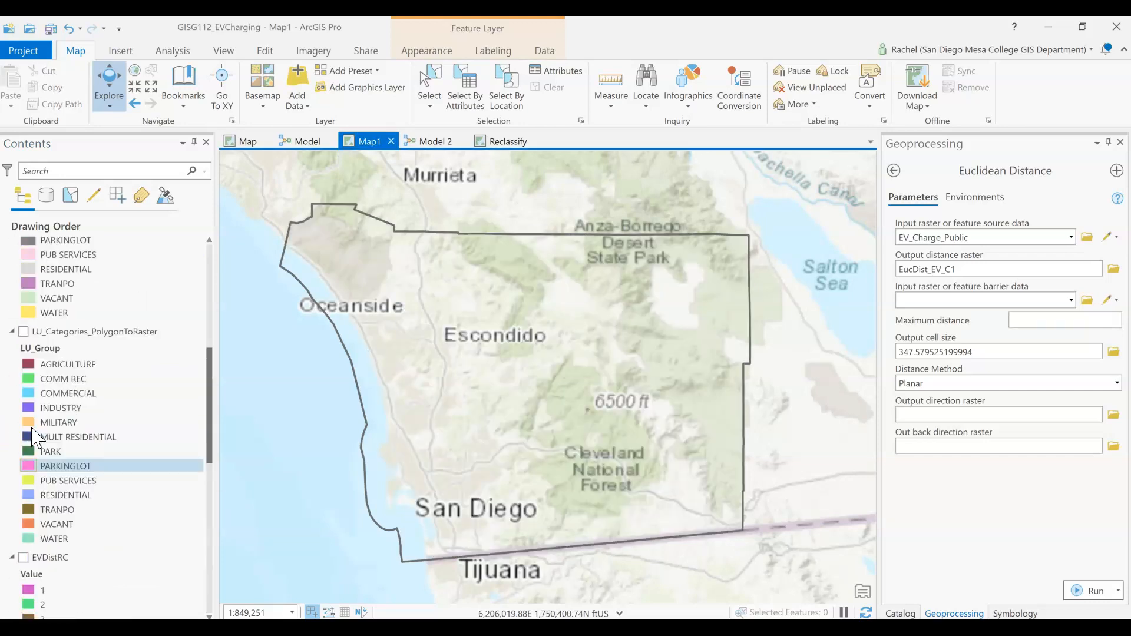
{"action": "scroll", "coordinate": [35, 438], "scroll_direction": "up", "scroll_amount": 8}
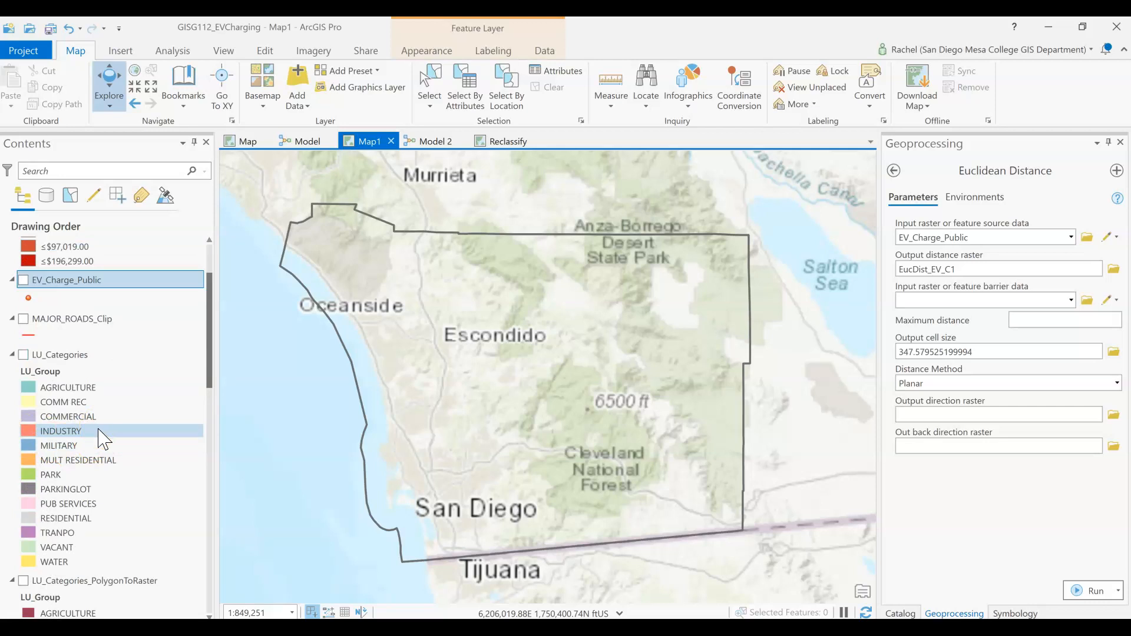
{"action": "scroll", "coordinate": [71, 362], "scroll_direction": "up", "scroll_amount": 4}
{"action": "left_click", "coordinate": [71, 351]}
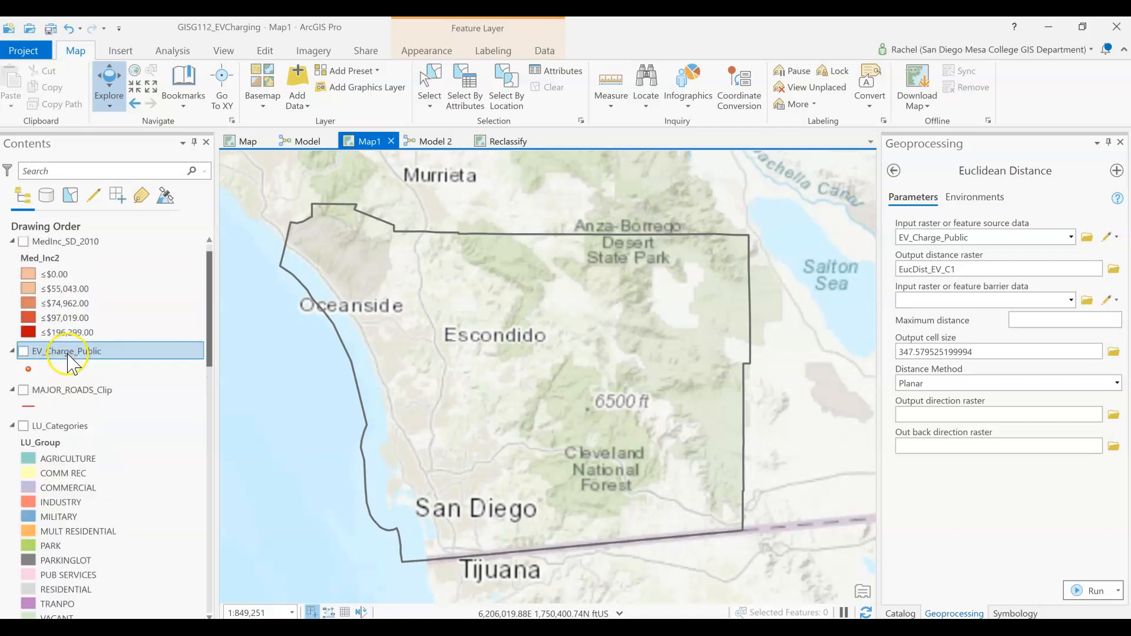
{"action": "scroll", "coordinate": [71, 351], "scroll_direction": "up", "scroll_amount": 1}
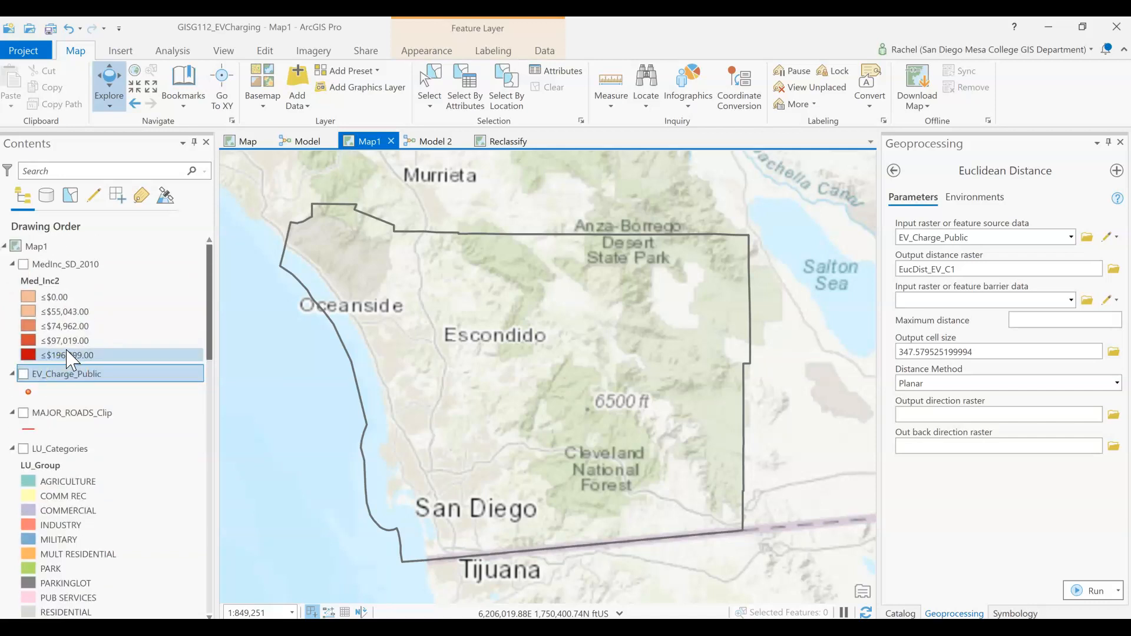
{"action": "left_click", "coordinate": [24, 264]}
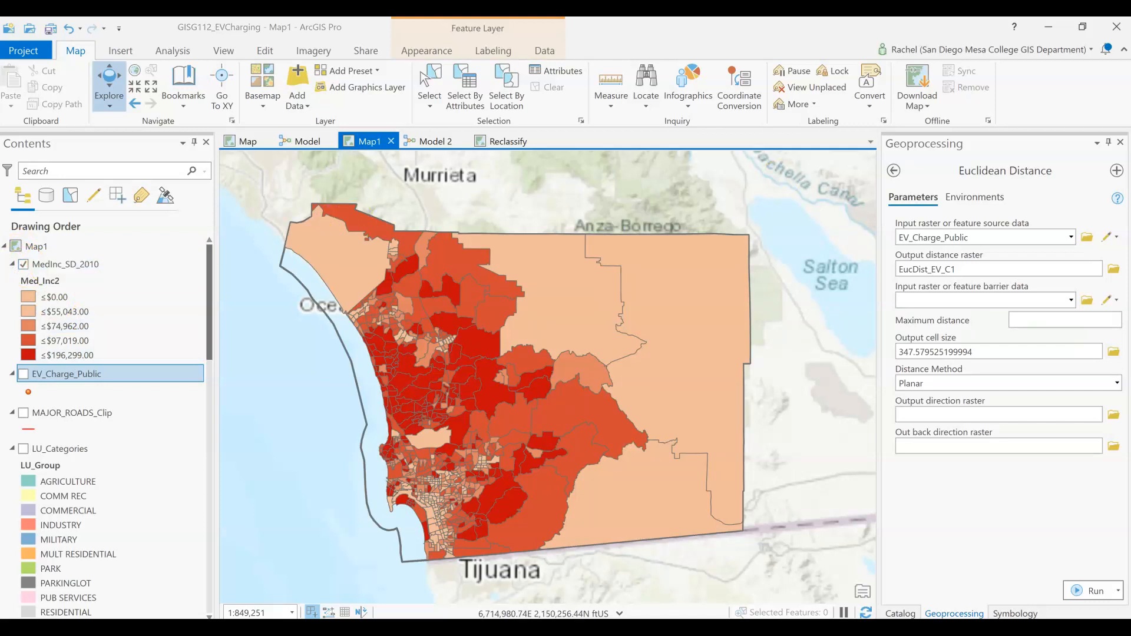
Step: Change the fill color of the ≤$0.00 class in MedInc_SD_2010 to light gray
{"action": "left_click", "coordinate": [28, 297]}
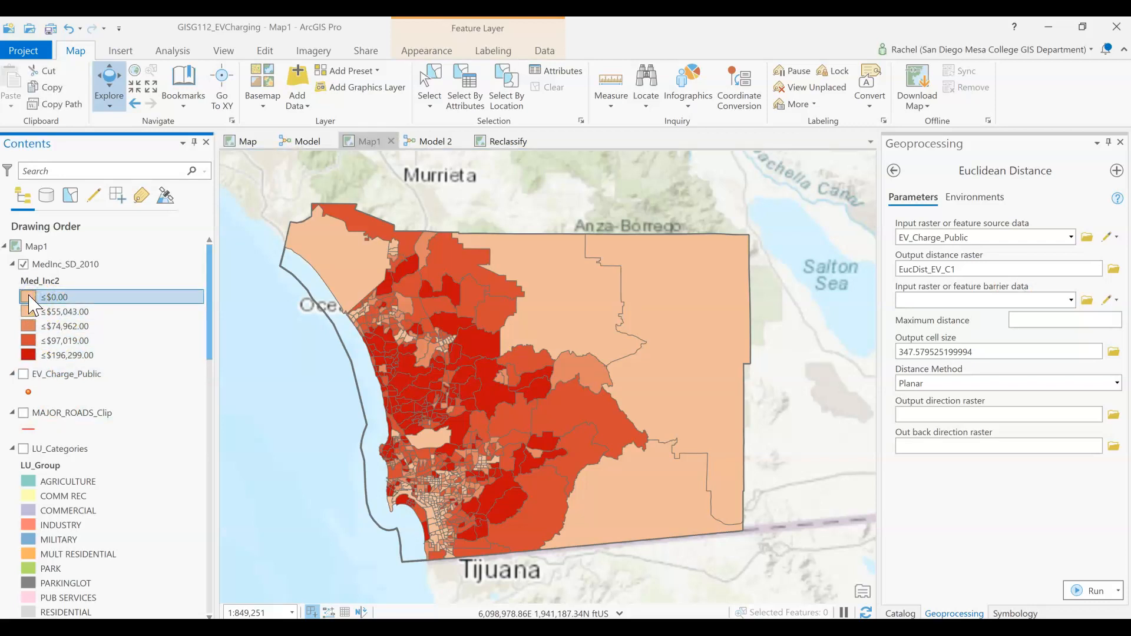
{"action": "left_click", "coordinate": [27, 298]}
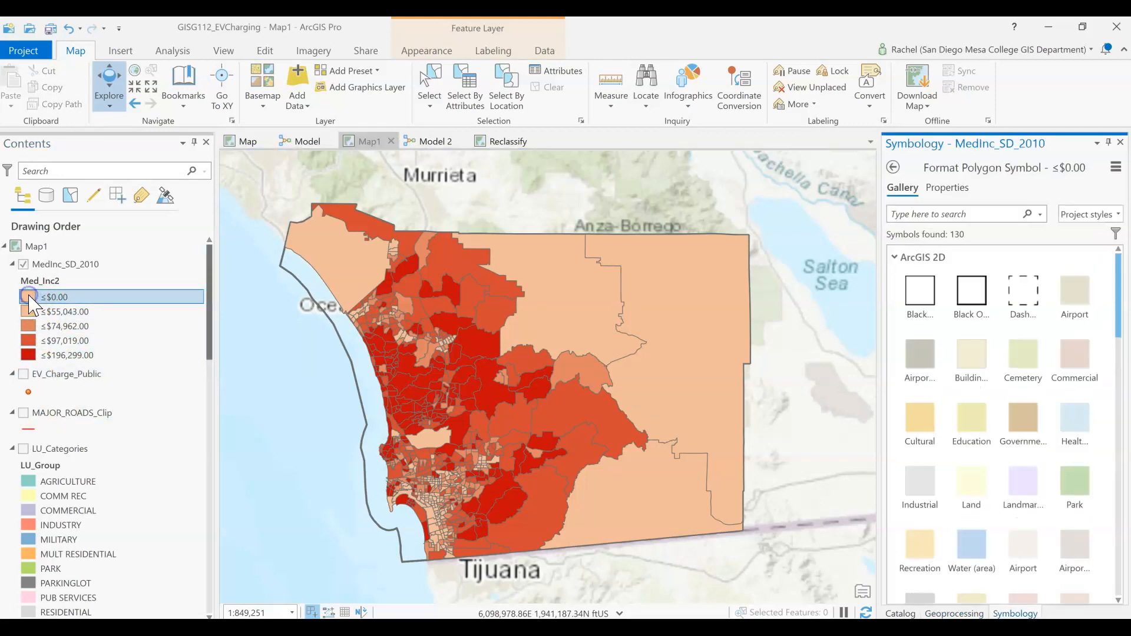
{"action": "left_click", "coordinate": [958, 192]}
{"action": "left_click", "coordinate": [1105, 281]}
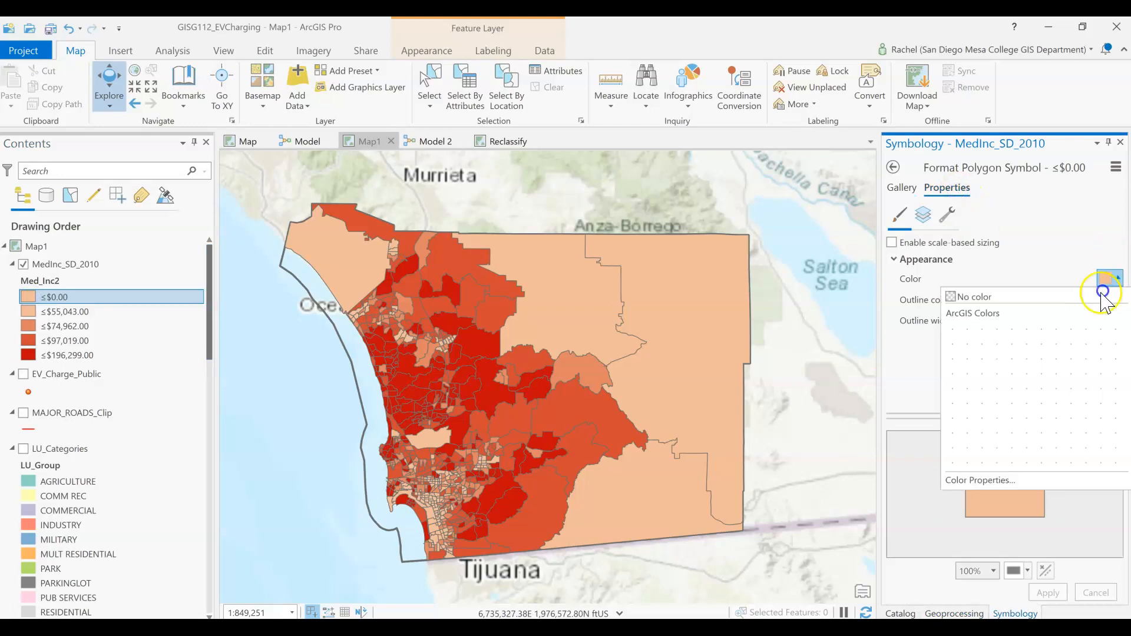
{"action": "left_click", "coordinate": [953, 358]}
{"action": "left_click", "coordinate": [1049, 593]}
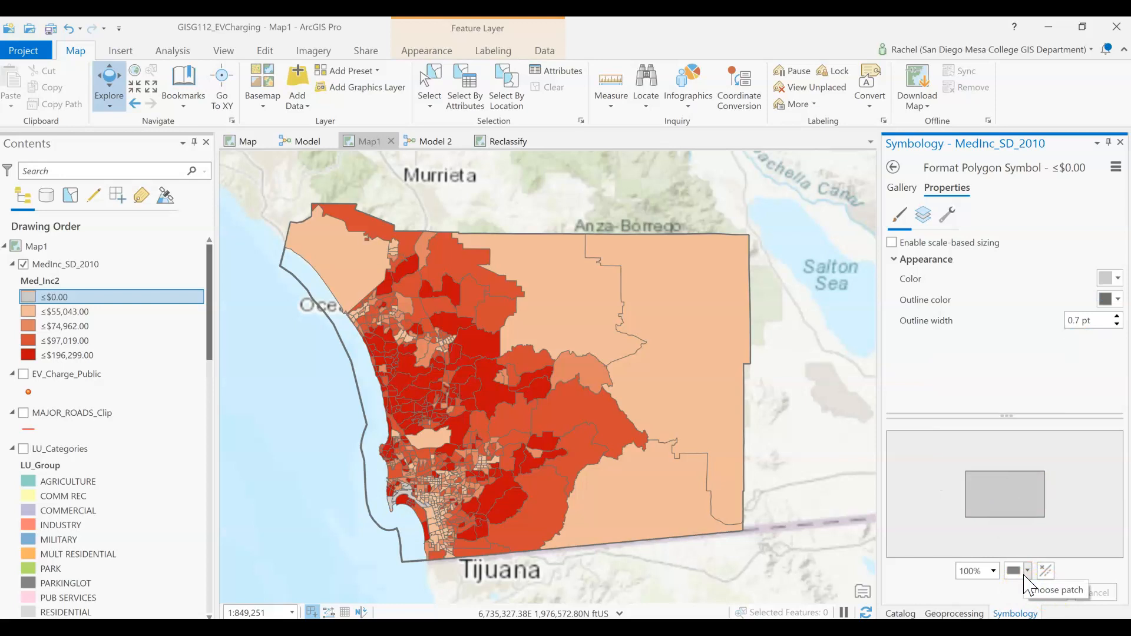
{"action": "left_click", "coordinate": [892, 170]}
Step: Open the Polygon to Raster tool and set LU_Categories as its input features
{"action": "left_click", "coordinate": [945, 613]}
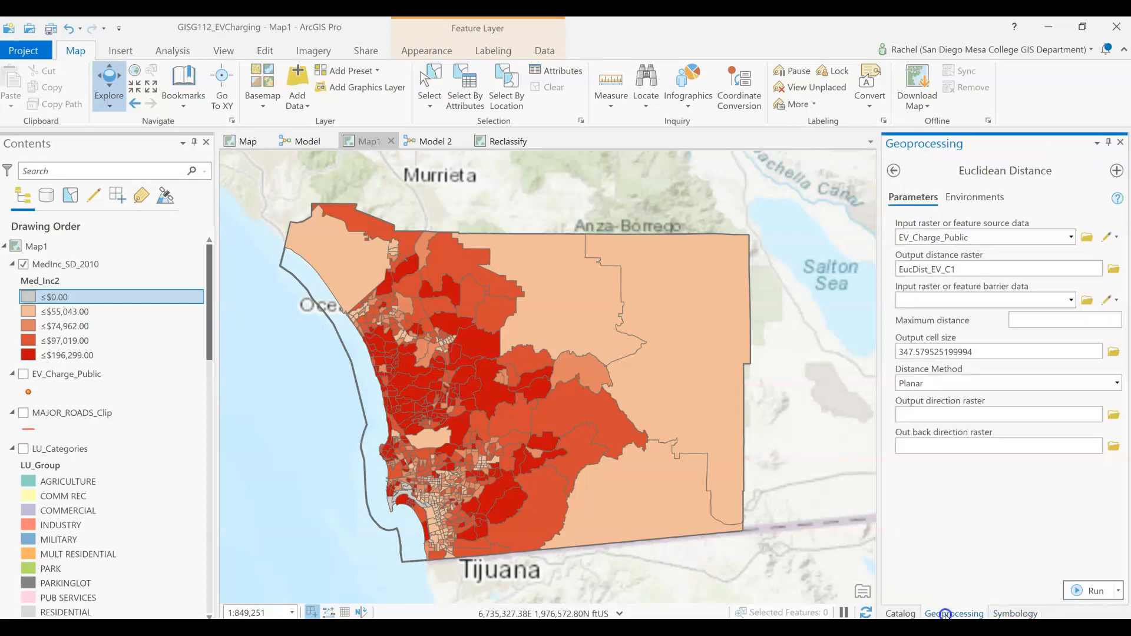
{"action": "left_click", "coordinate": [892, 170]}
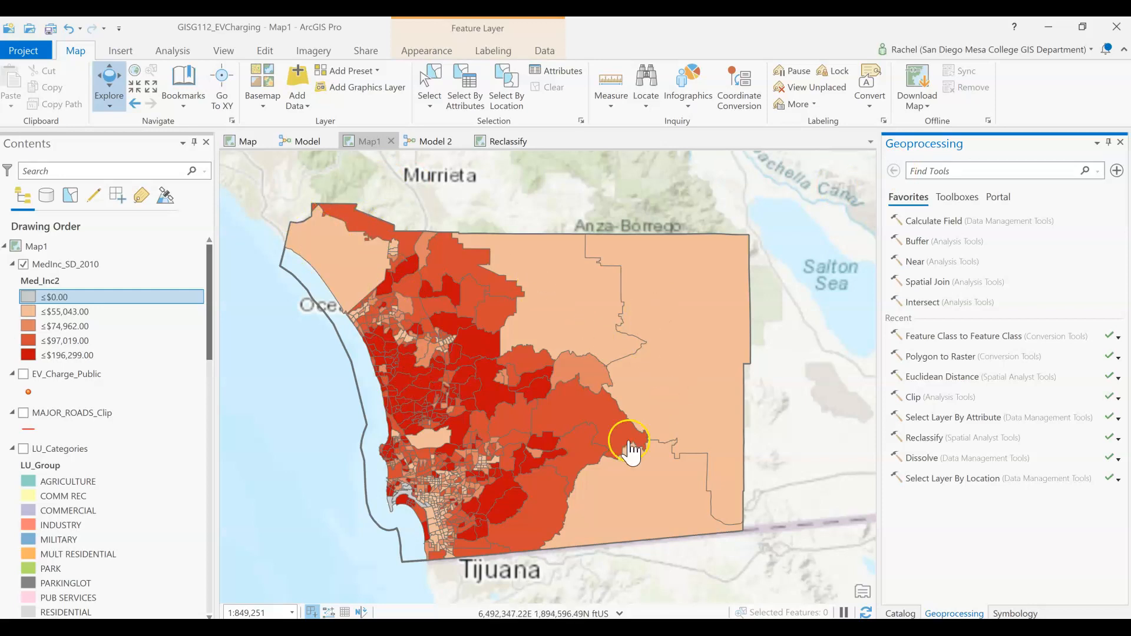
{"action": "left_click", "coordinate": [937, 357]}
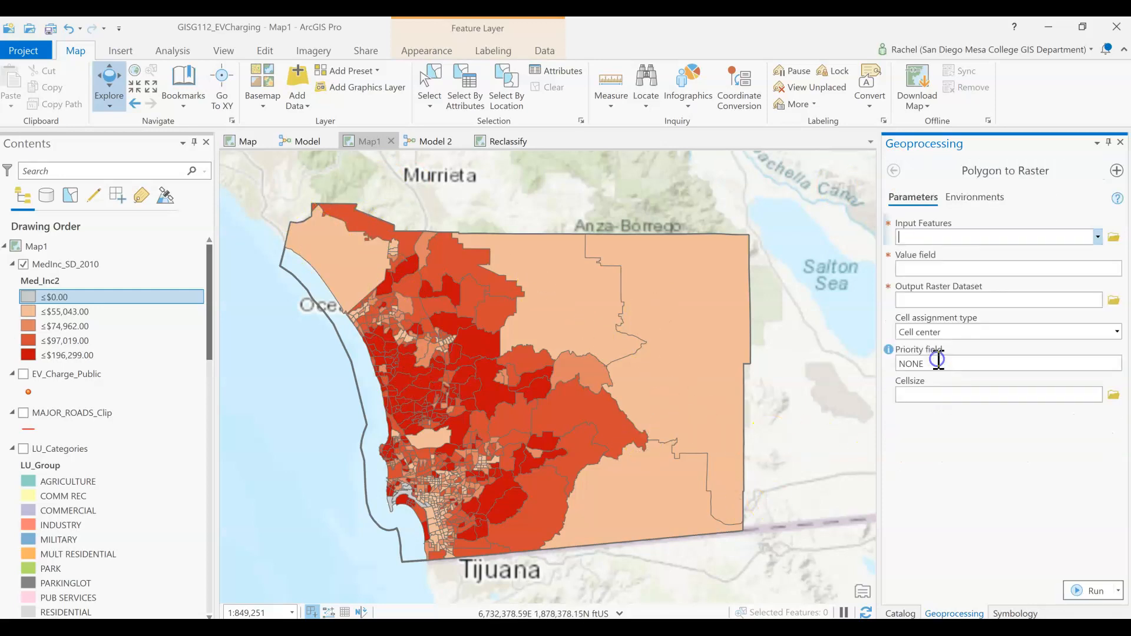
{"action": "left_click", "coordinate": [1100, 238]}
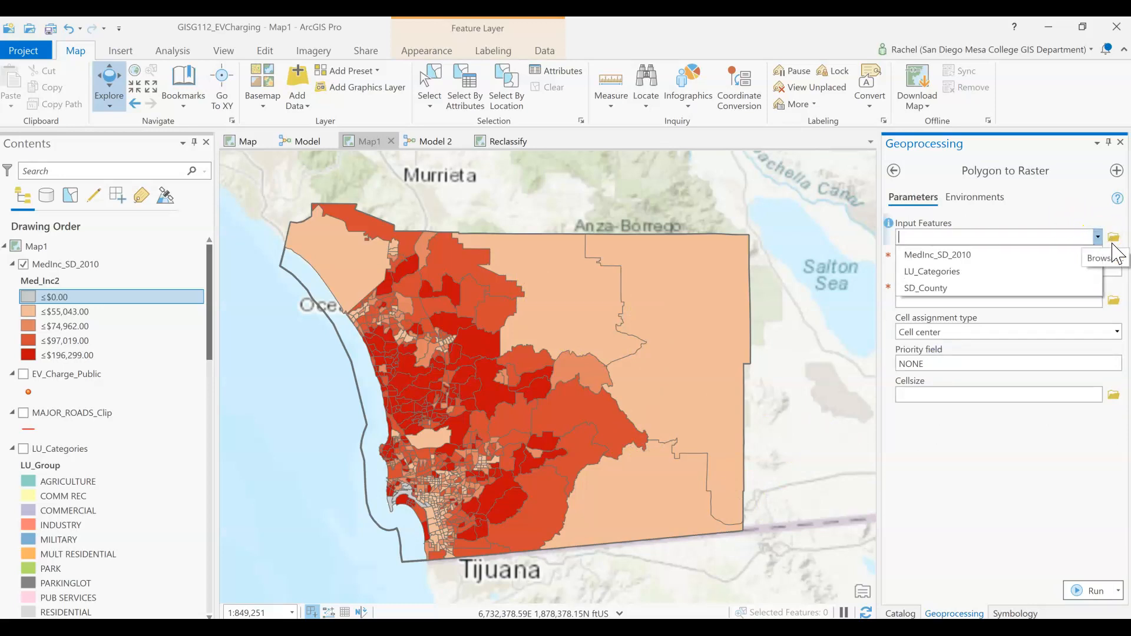
{"action": "left_click", "coordinate": [1068, 271]}
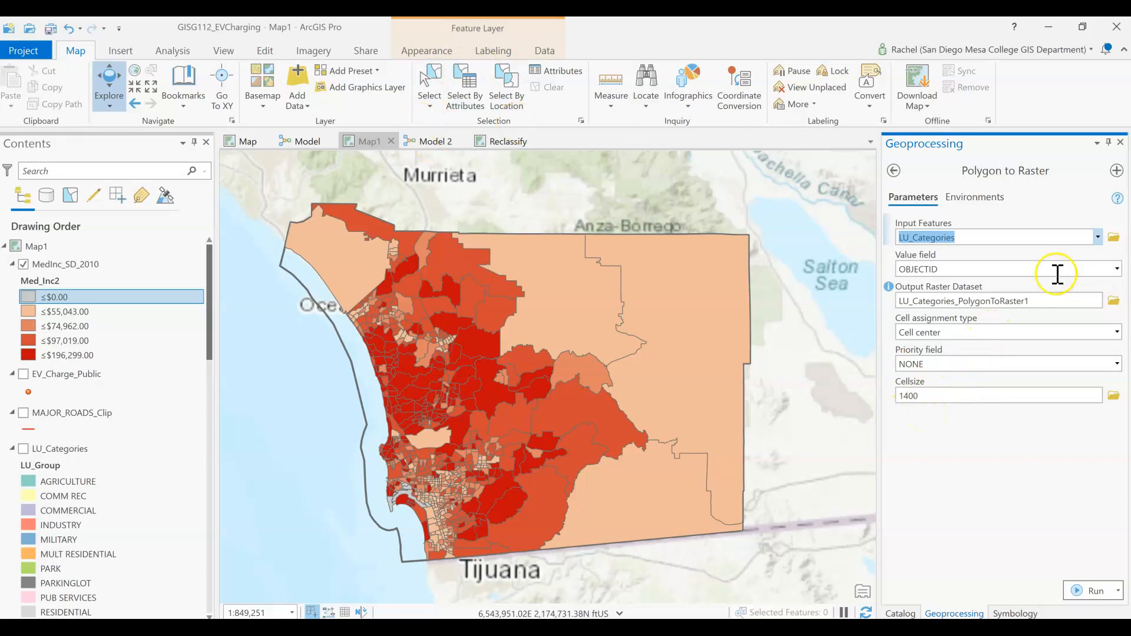
Step: Leave the Polygon to Raster tool, return to the MedInc_SD_2010 symbology, and examine the income classes around coastal San Diego
{"action": "left_click", "coordinate": [894, 170]}
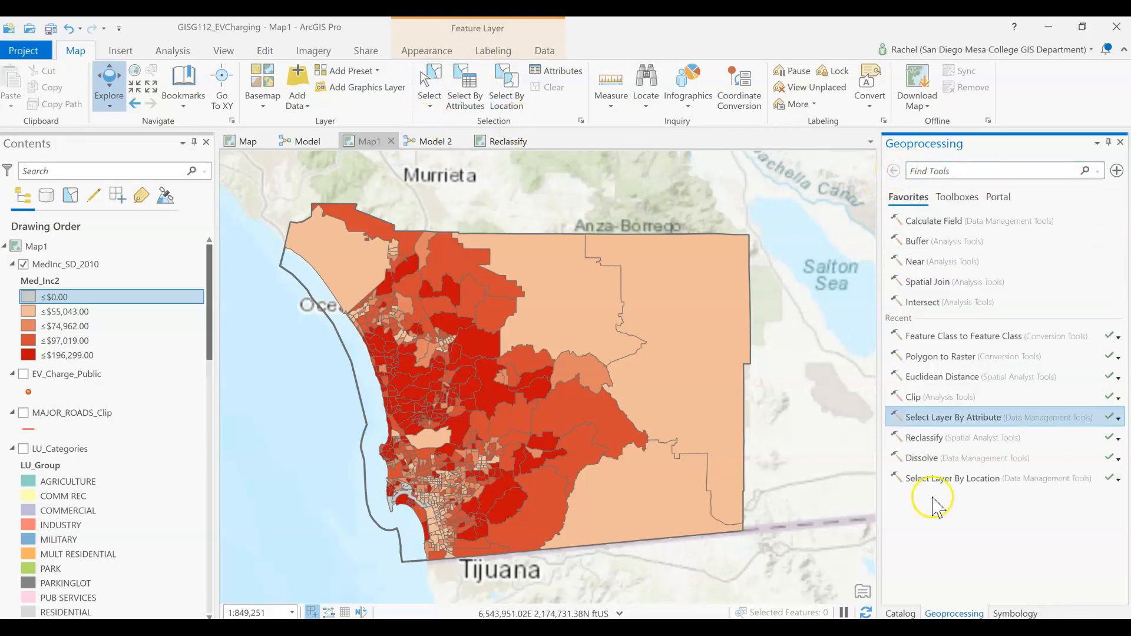
{"action": "left_click", "coordinate": [1004, 612]}
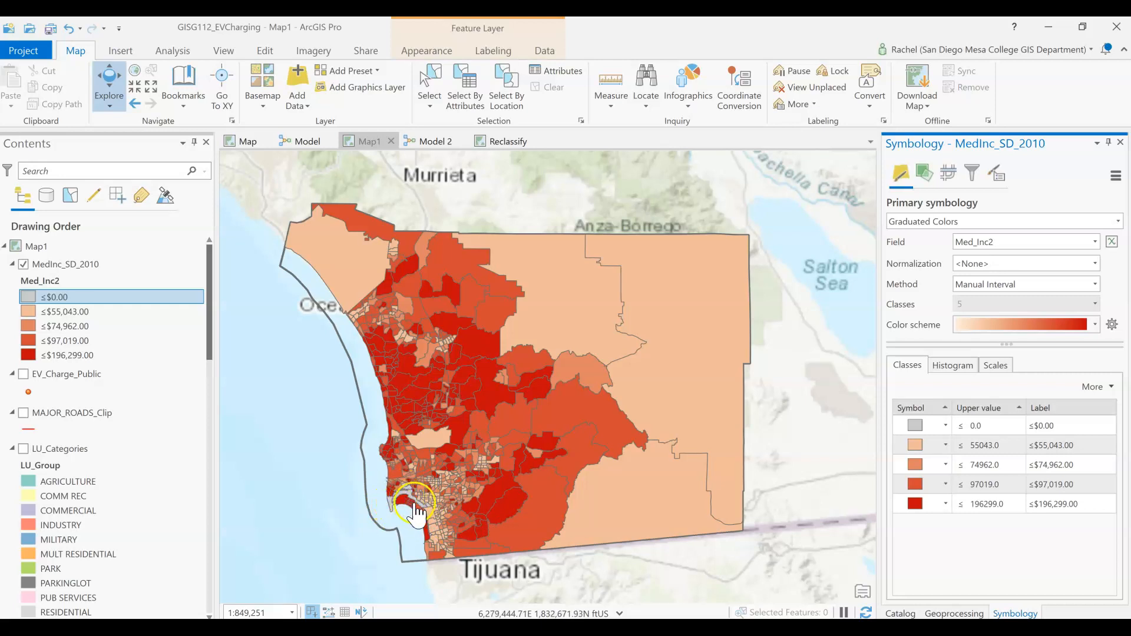
{"action": "scroll", "coordinate": [416, 505], "scroll_direction": "down", "scroll_amount": 4}
{"action": "scroll", "coordinate": [416, 507], "scroll_direction": "up", "scroll_amount": 8}
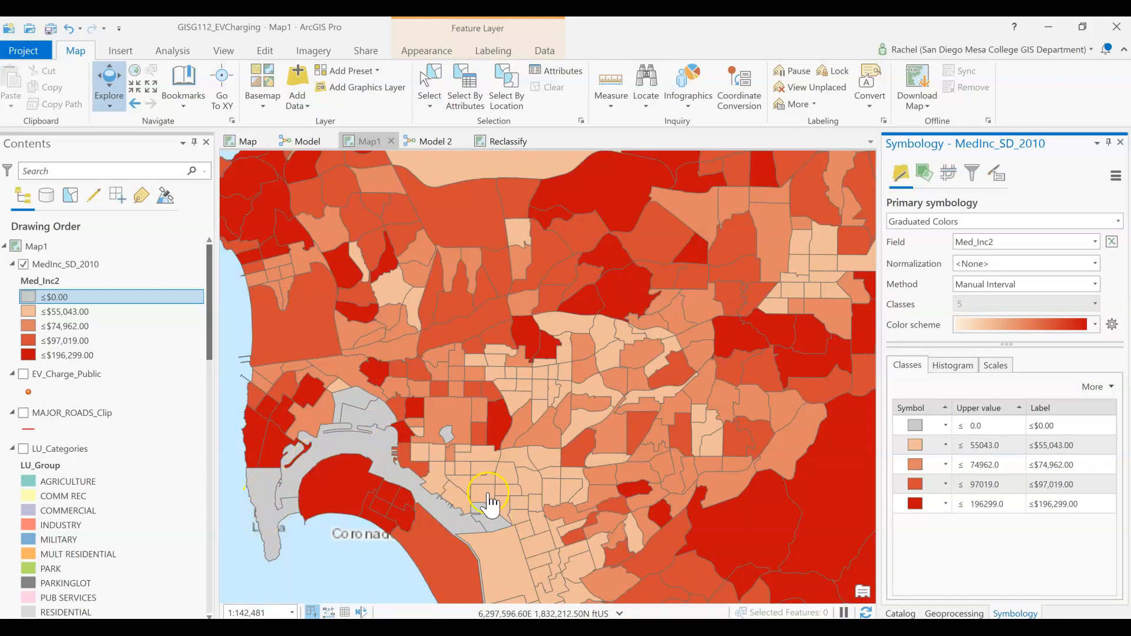
{"action": "scroll", "coordinate": [377, 416], "scroll_direction": "down", "scroll_amount": 4}
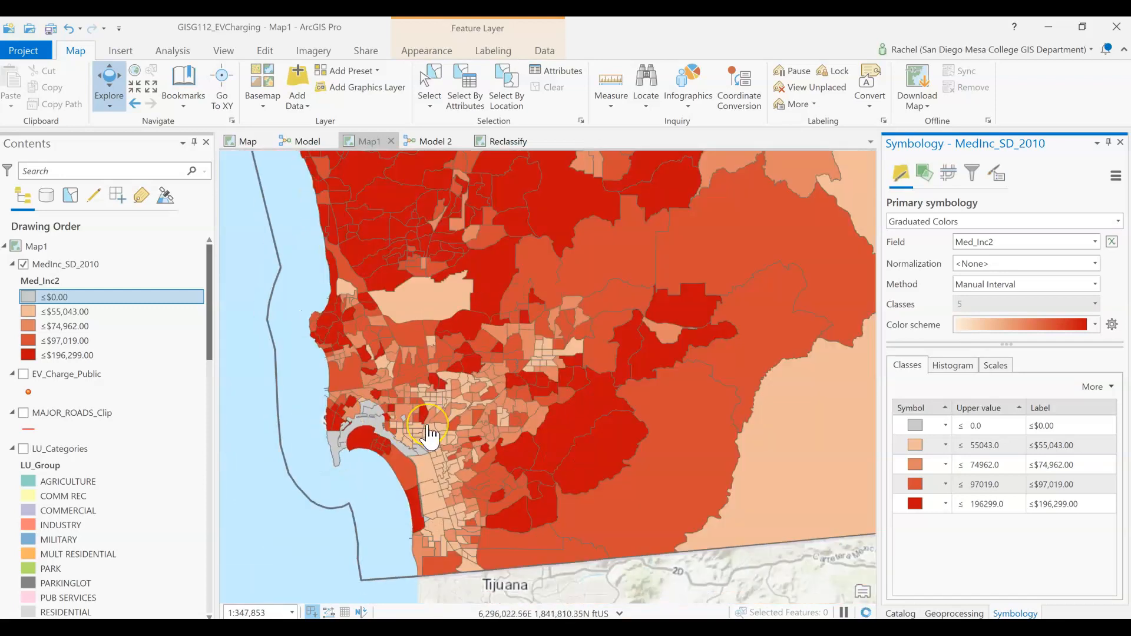
{"action": "scroll", "coordinate": [427, 426], "scroll_direction": "down", "scroll_amount": 6}
{"action": "scroll", "coordinate": [430, 415], "scroll_direction": "up", "scroll_amount": 4}
{"action": "left_click_drag", "start_coordinate": [474, 417], "coordinate": [459, 470]}
{"action": "scroll", "coordinate": [458, 470], "scroll_direction": "down", "scroll_amount": 2}
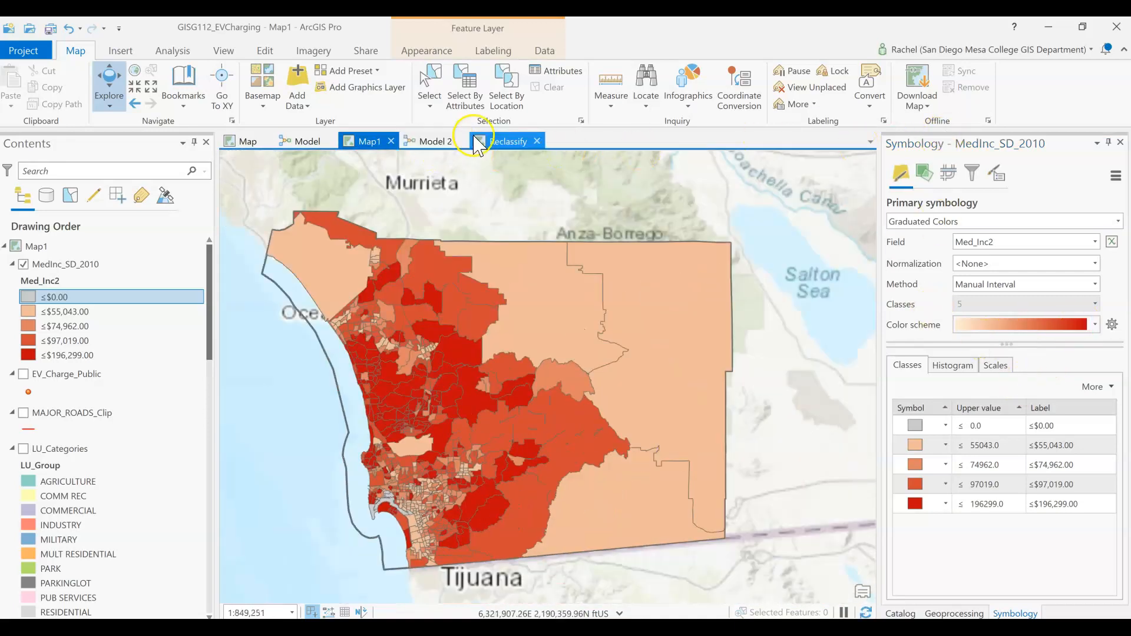
Step: Open Model 2 and examine the Polygon to Raster (2) branch that converts MedInc_SD_2010 to the MedInc_SD raster
{"action": "left_click", "coordinate": [439, 141]}
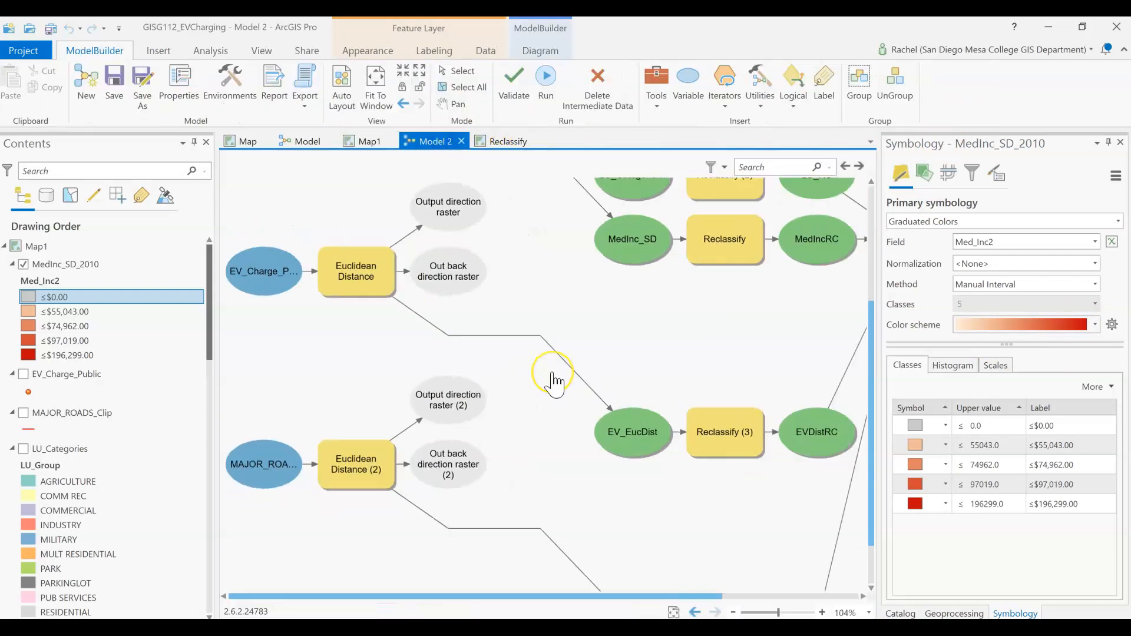
{"action": "scroll", "coordinate": [554, 383], "scroll_direction": "down", "scroll_amount": 2}
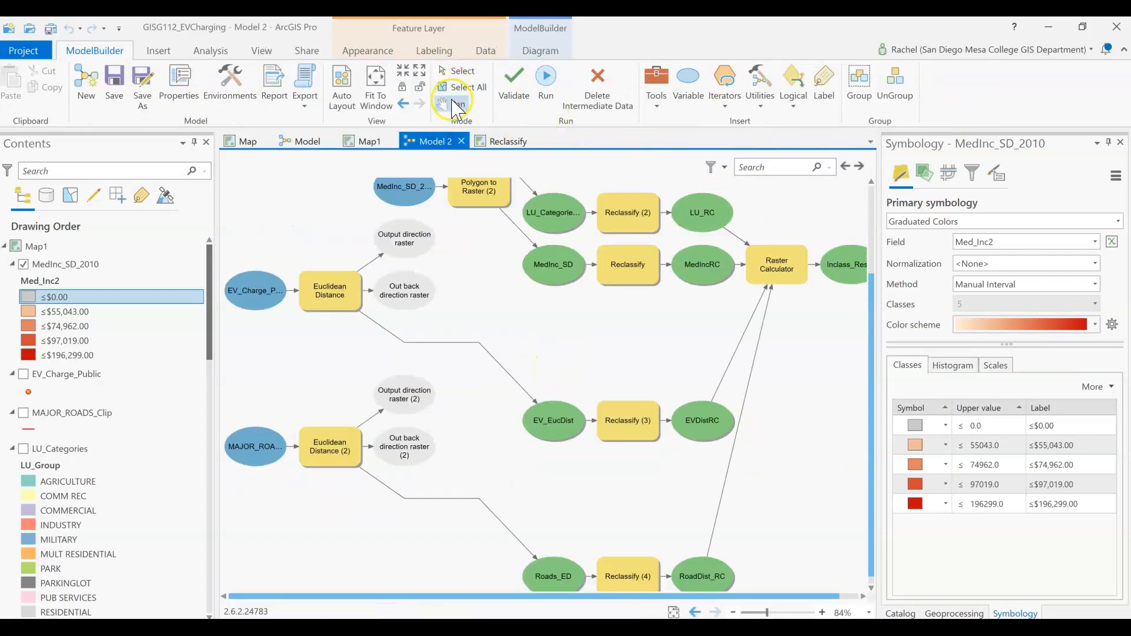
{"action": "left_click_drag", "start_coordinate": [487, 344], "coordinate": [487, 463]}
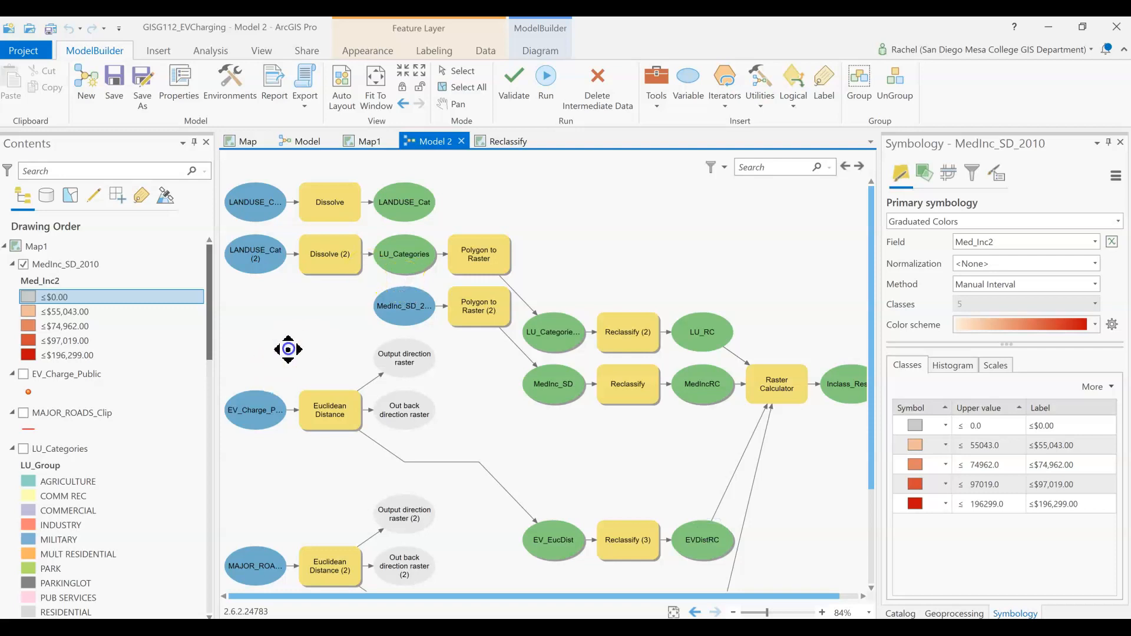
{"action": "left_click_drag", "start_coordinate": [288, 349], "coordinate": [288, 221]}
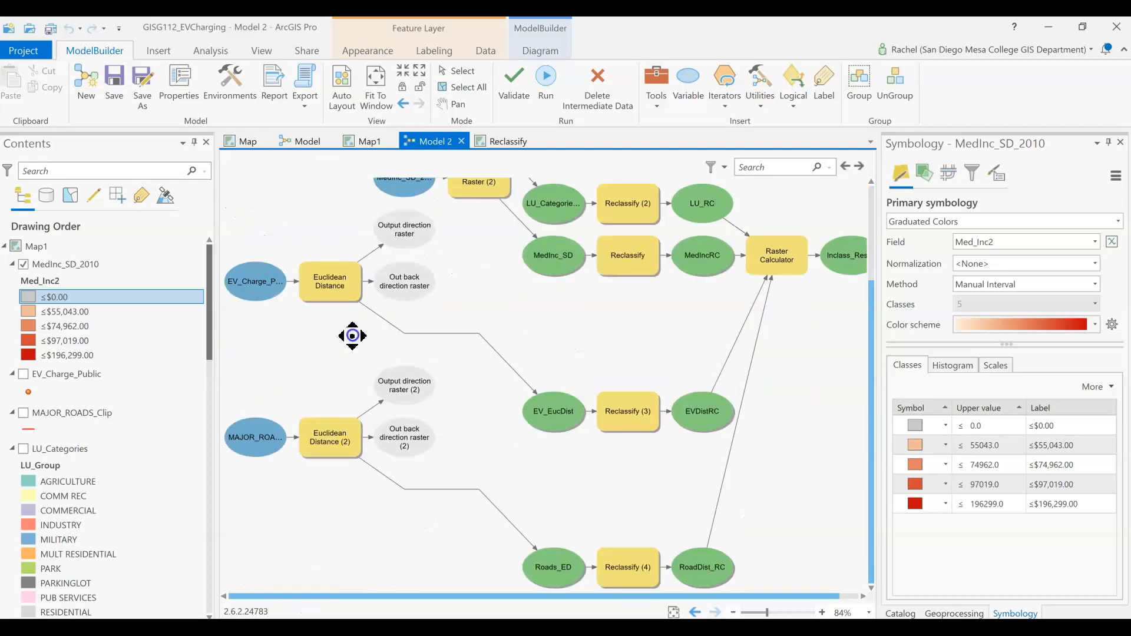
{"action": "left_click_drag", "start_coordinate": [530, 298], "coordinate": [540, 429]}
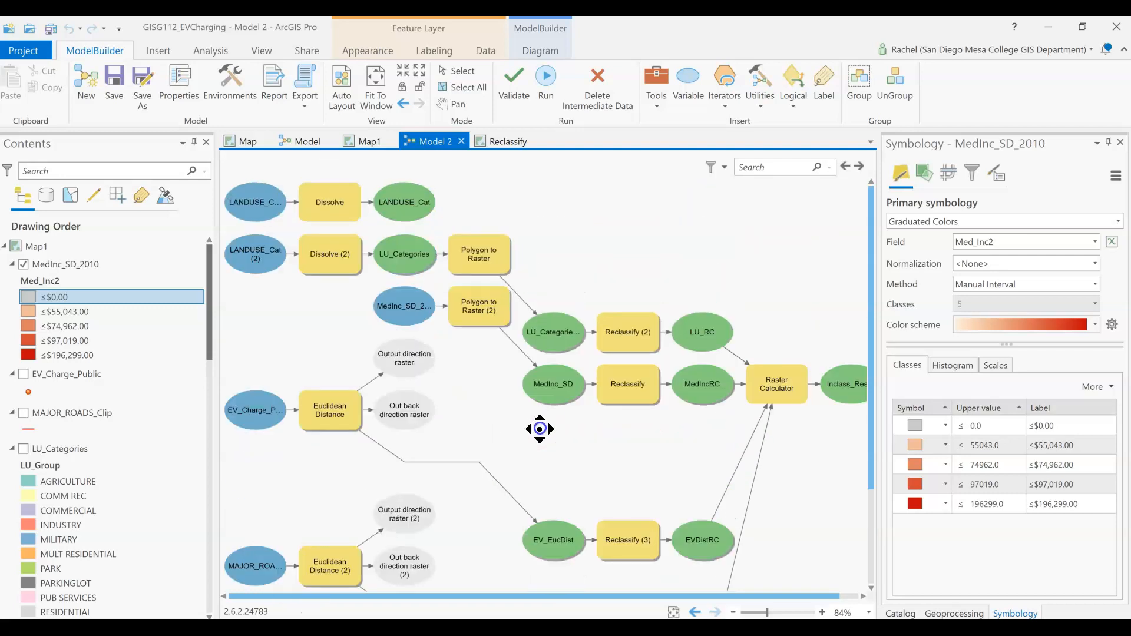
{"action": "scroll", "coordinate": [423, 321], "scroll_direction": "up", "scroll_amount": 4}
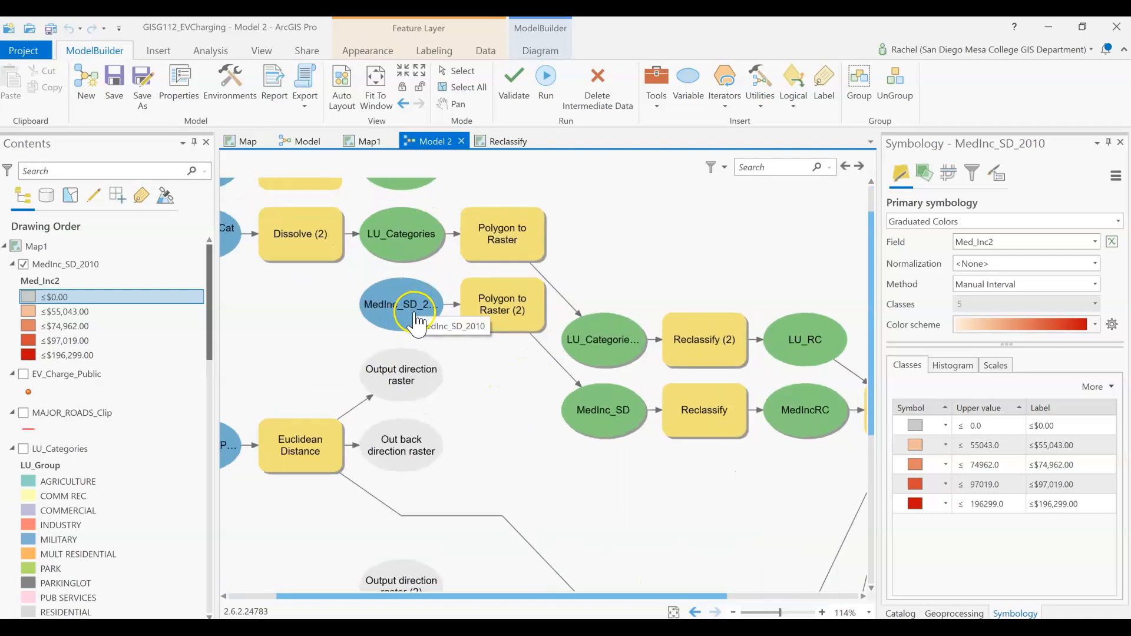
{"action": "scroll", "coordinate": [549, 326], "scroll_direction": "up", "scroll_amount": 1}
{"action": "mouse_move", "coordinate": [508, 312]}
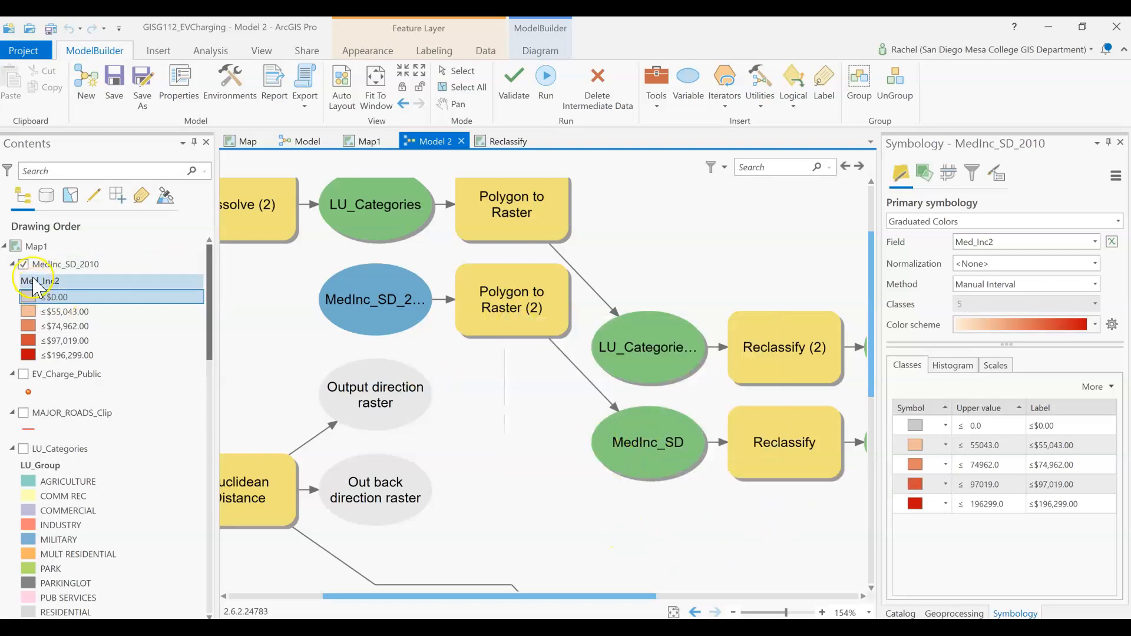
Step: Return to Map1, turn on the MedInc_SD raster, and hide the MedInc_SD_2010 polygon layer
{"action": "left_click", "coordinate": [369, 141]}
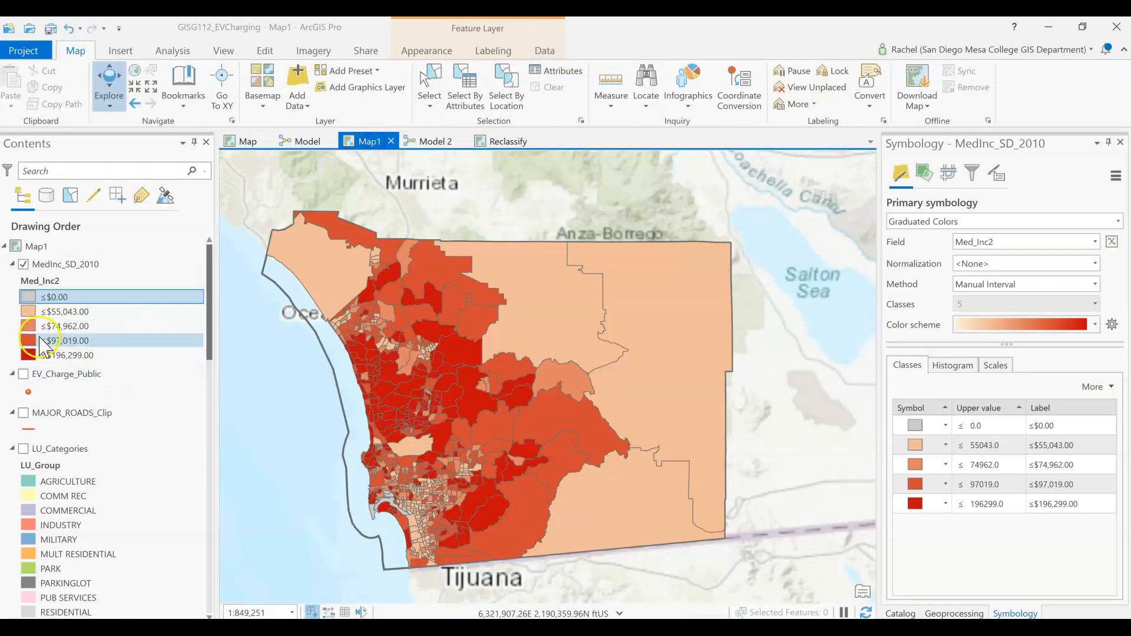
{"action": "scroll", "coordinate": [42, 345], "scroll_direction": "down", "scroll_amount": 5}
{"action": "scroll", "coordinate": [42, 345], "scroll_direction": "down", "scroll_amount": 10}
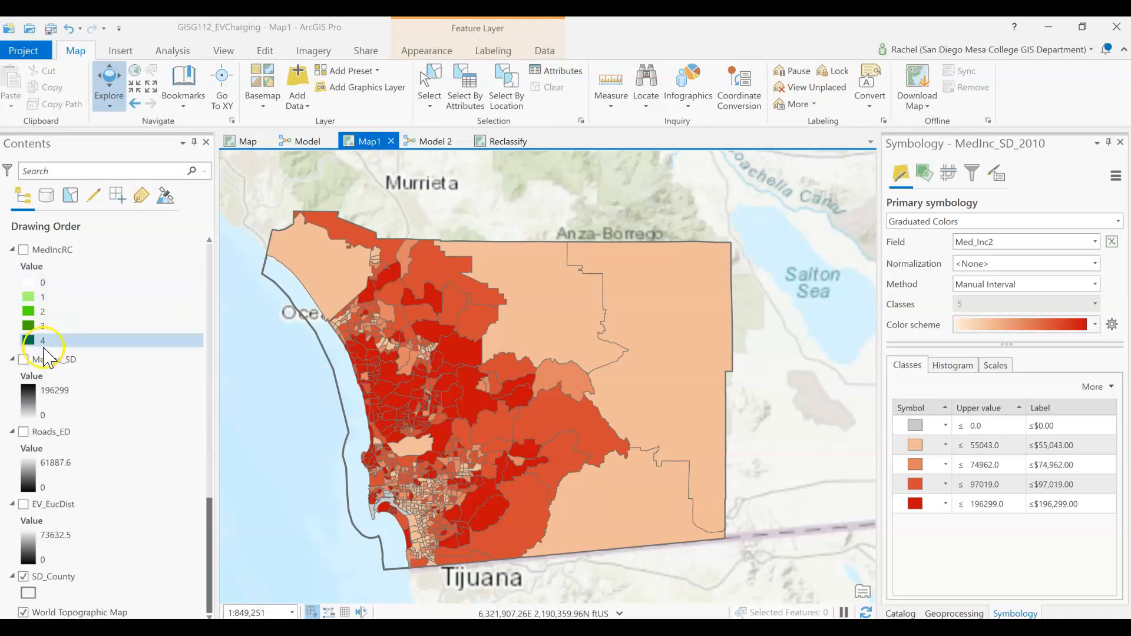
{"action": "left_click", "coordinate": [23, 359]}
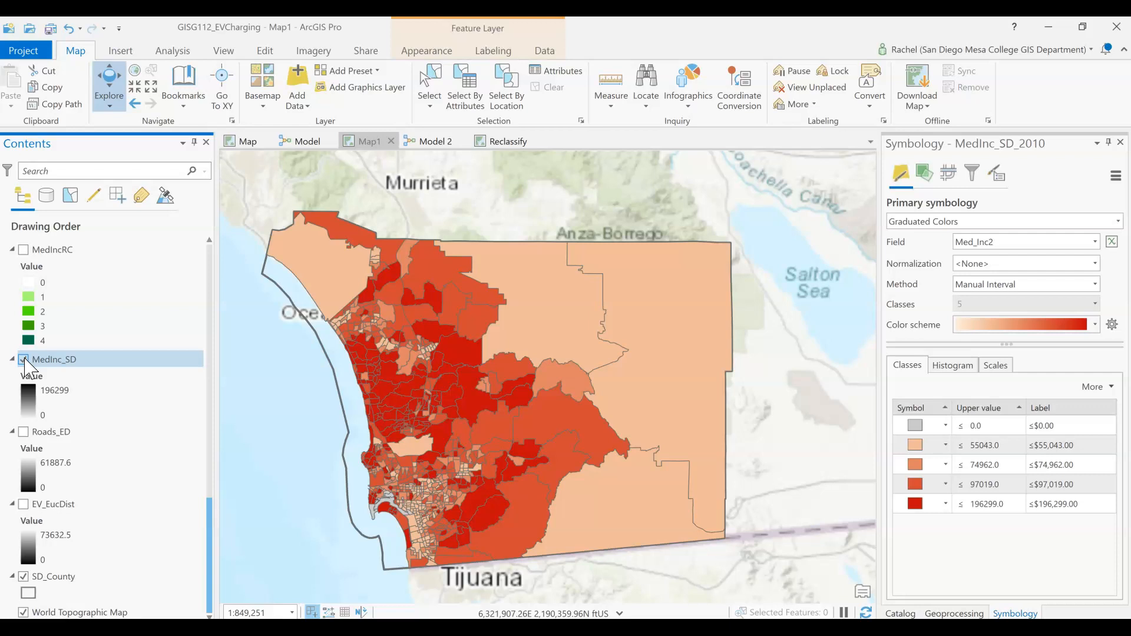
{"action": "scroll", "coordinate": [144, 404], "scroll_direction": "up", "scroll_amount": 15}
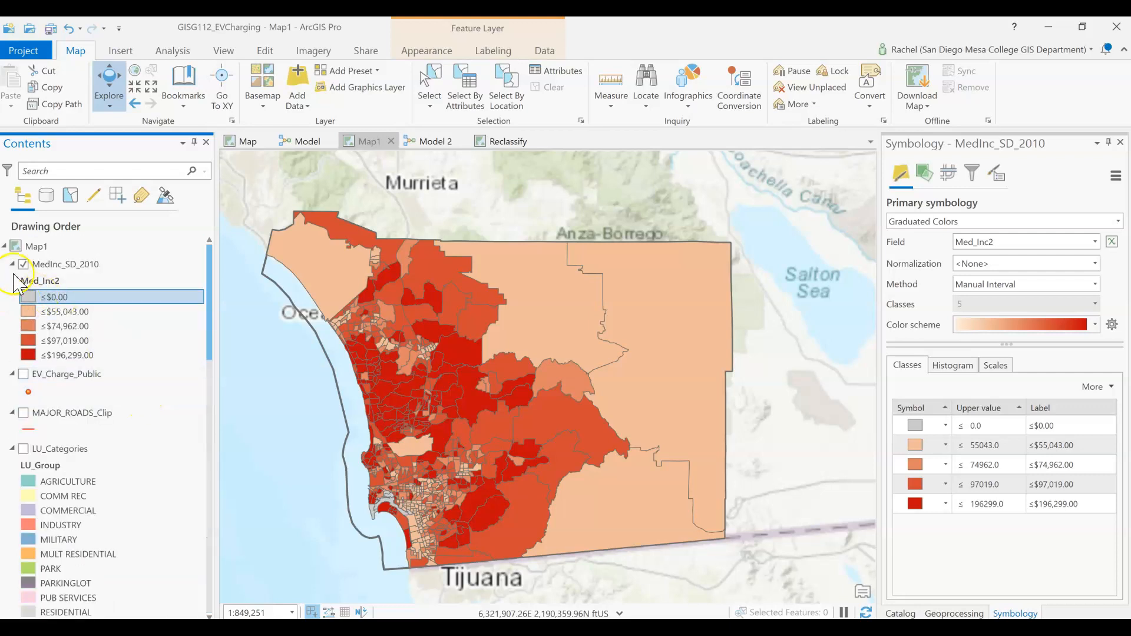
{"action": "left_click", "coordinate": [23, 265]}
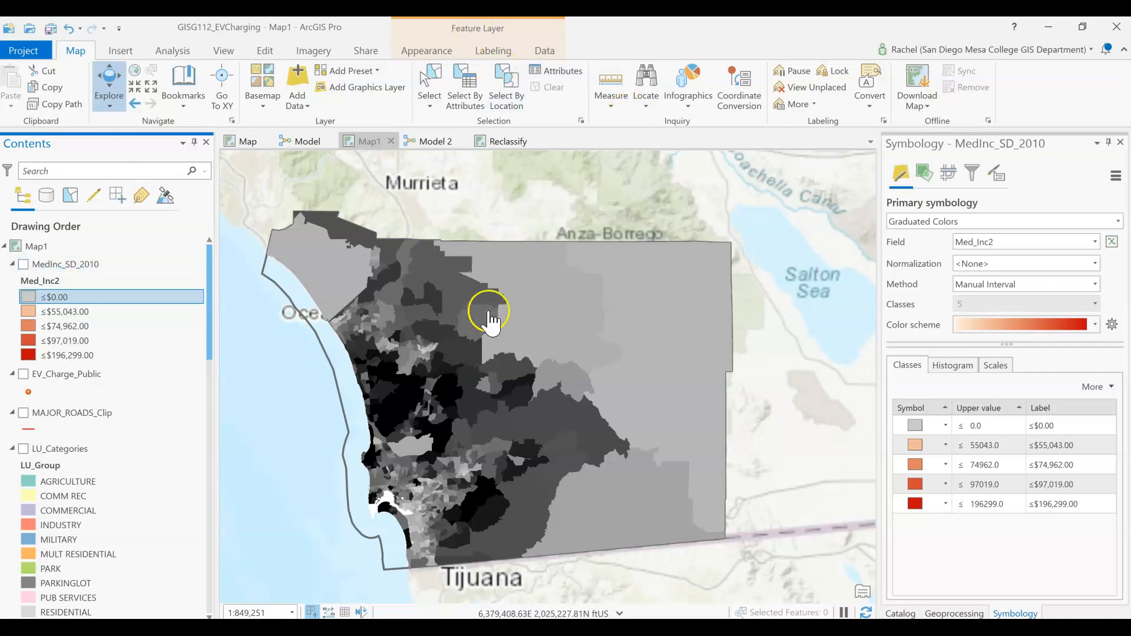
Step: Inspect the cell edges and shading of the MedInc_SD raster across San Diego County and compare its legend with MedInc_SD_2010
{"action": "scroll", "coordinate": [471, 303], "scroll_direction": "down", "scroll_amount": 4}
{"action": "scroll", "coordinate": [462, 293], "scroll_direction": "up", "scroll_amount": 9}
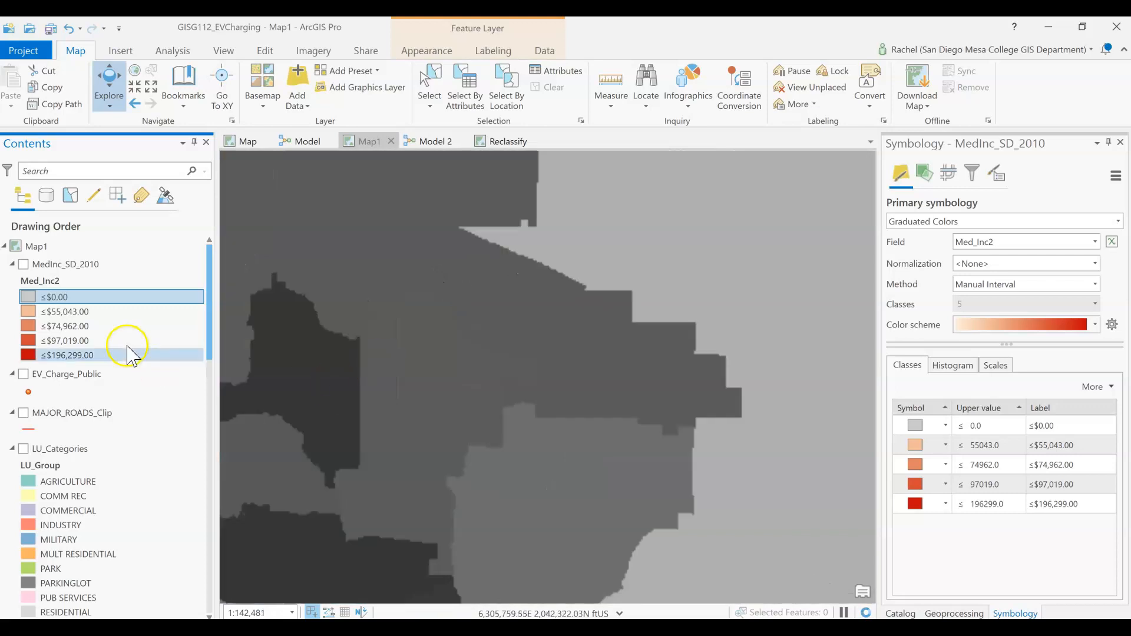
{"action": "scroll", "coordinate": [127, 354], "scroll_direction": "down", "scroll_amount": 10}
{"action": "scroll", "coordinate": [130, 353], "scroll_direction": "down", "scroll_amount": 10}
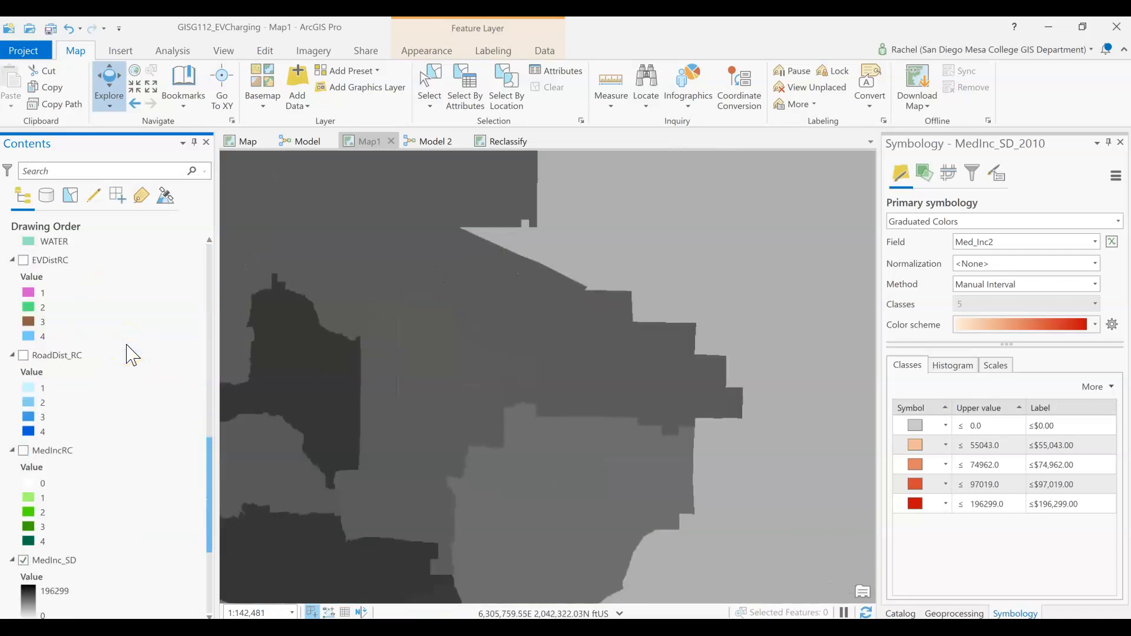
{"action": "scroll", "coordinate": [330, 454], "scroll_direction": "down", "scroll_amount": 5}
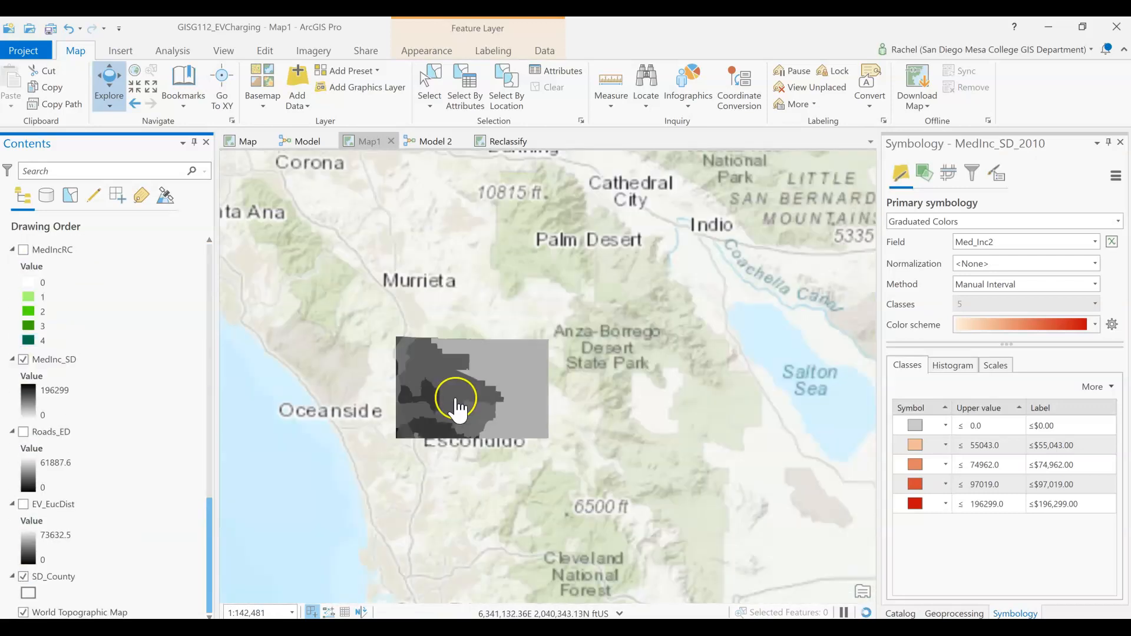
{"action": "scroll", "coordinate": [404, 386], "scroll_direction": "down", "scroll_amount": 2}
{"action": "left_click_drag", "start_coordinate": [459, 432], "coordinate": [518, 285]}
{"action": "scroll", "coordinate": [489, 388], "scroll_direction": "up", "scroll_amount": 6}
{"action": "left_click_drag", "start_coordinate": [642, 269], "coordinate": [503, 480]}
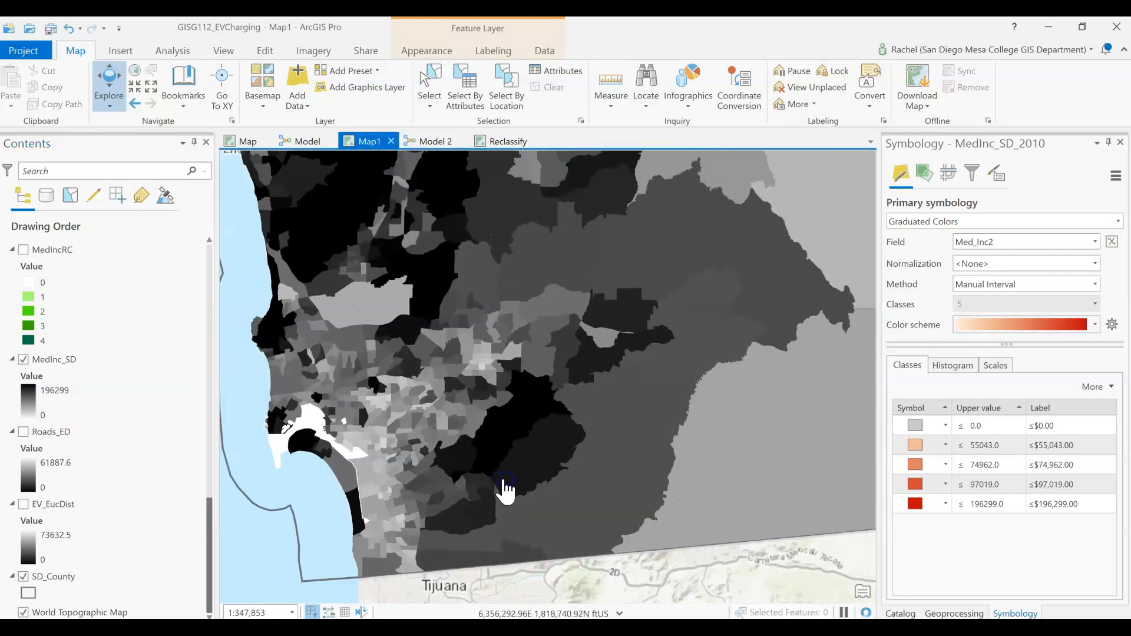
{"action": "scroll", "coordinate": [503, 480], "scroll_direction": "down", "scroll_amount": 4}
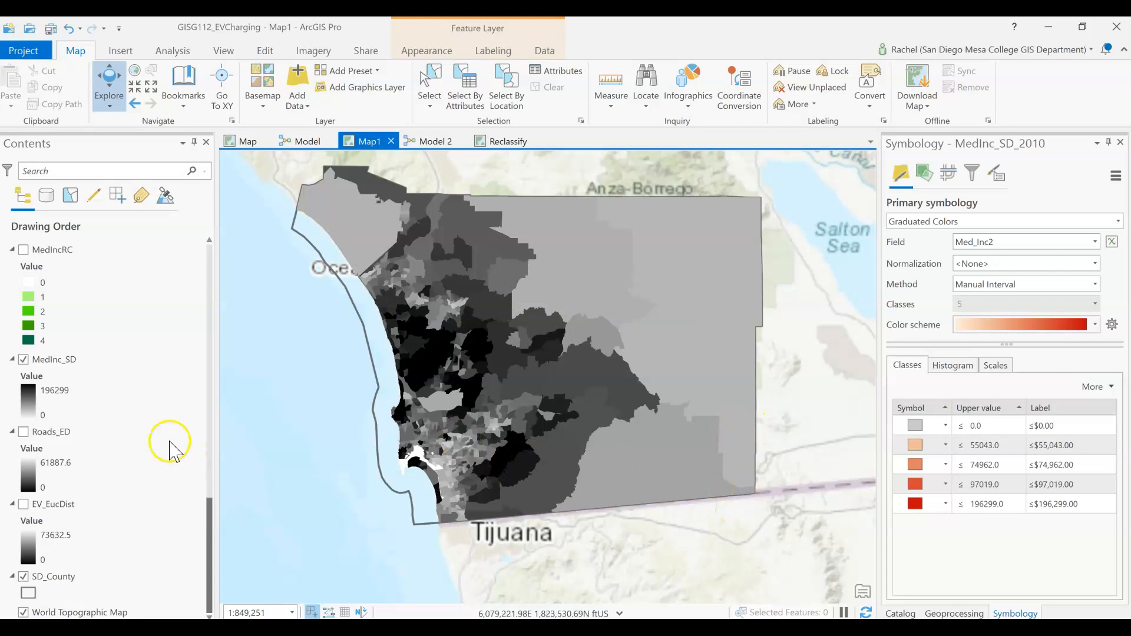
{"action": "left_click", "coordinate": [22, 388]}
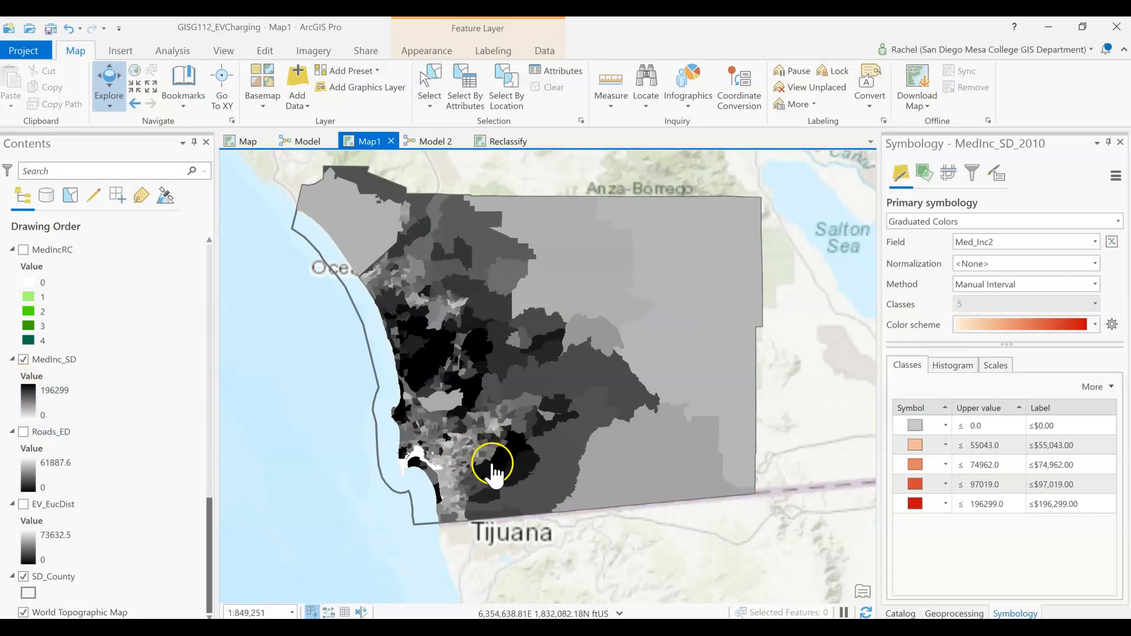
{"action": "scroll", "coordinate": [28, 360], "scroll_direction": "up", "scroll_amount": 15}
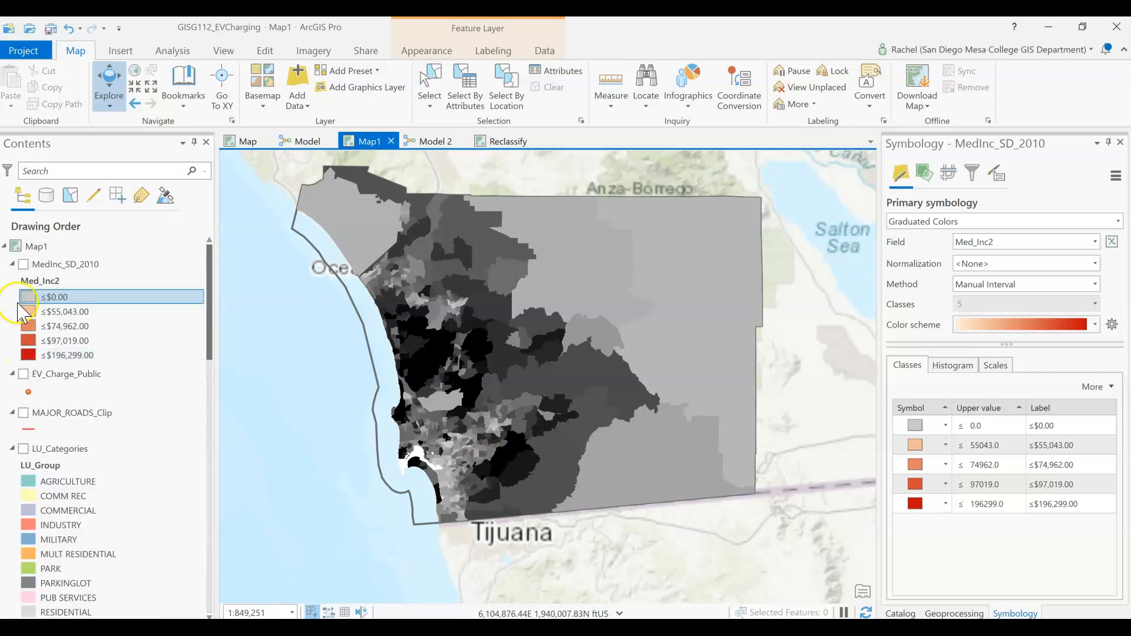
Step: Hide the MedInc_SD raster and display the LU_Categories land use layer
{"action": "scroll", "coordinate": [24, 297], "scroll_direction": "down", "scroll_amount": 15}
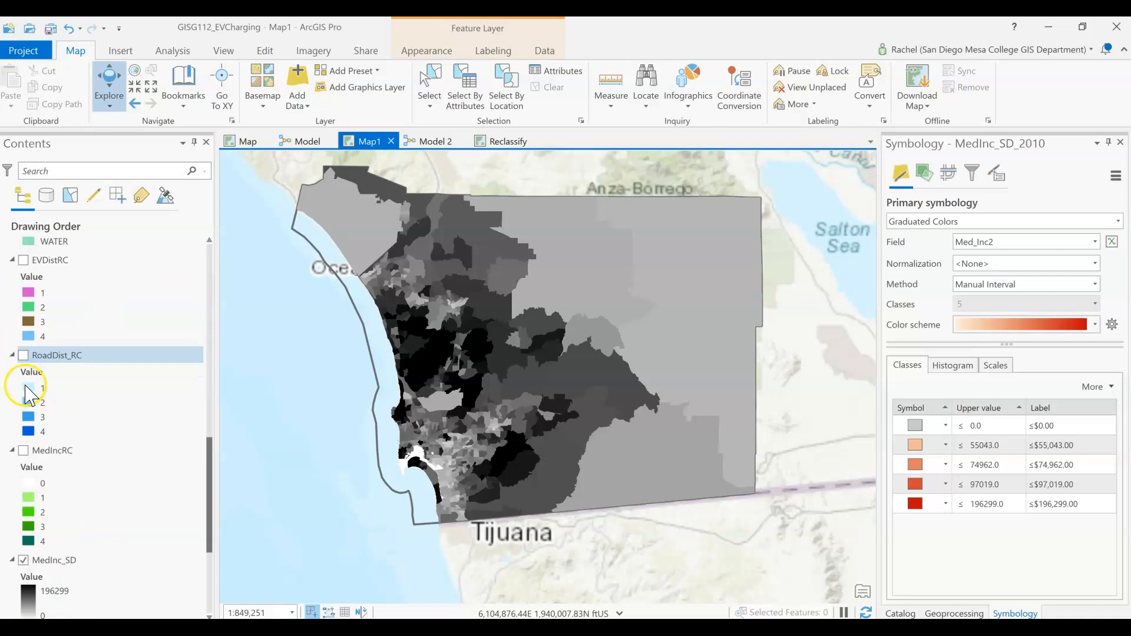
{"action": "left_click", "coordinate": [23, 561]}
{"action": "scroll", "coordinate": [26, 569], "scroll_direction": "up", "scroll_amount": 5}
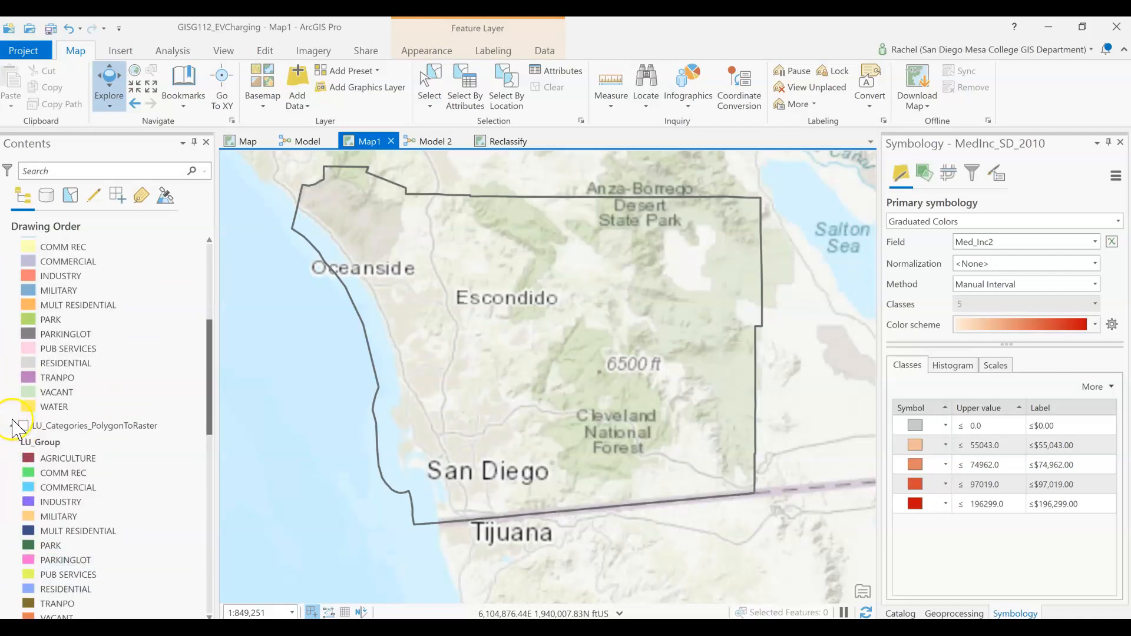
{"action": "scroll", "coordinate": [18, 436], "scroll_direction": "down", "scroll_amount": 3}
{"action": "scroll", "coordinate": [24, 448], "scroll_direction": "up", "scroll_amount": 5}
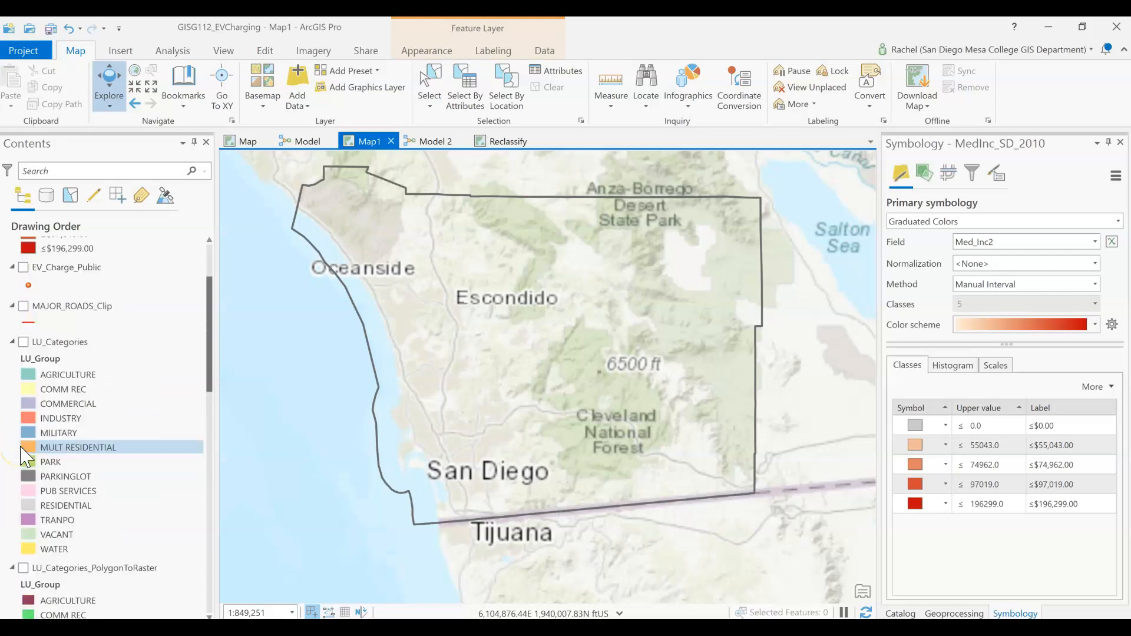
{"action": "scroll", "coordinate": [24, 456], "scroll_direction": "up", "scroll_amount": 1}
{"action": "left_click", "coordinate": [24, 378]}
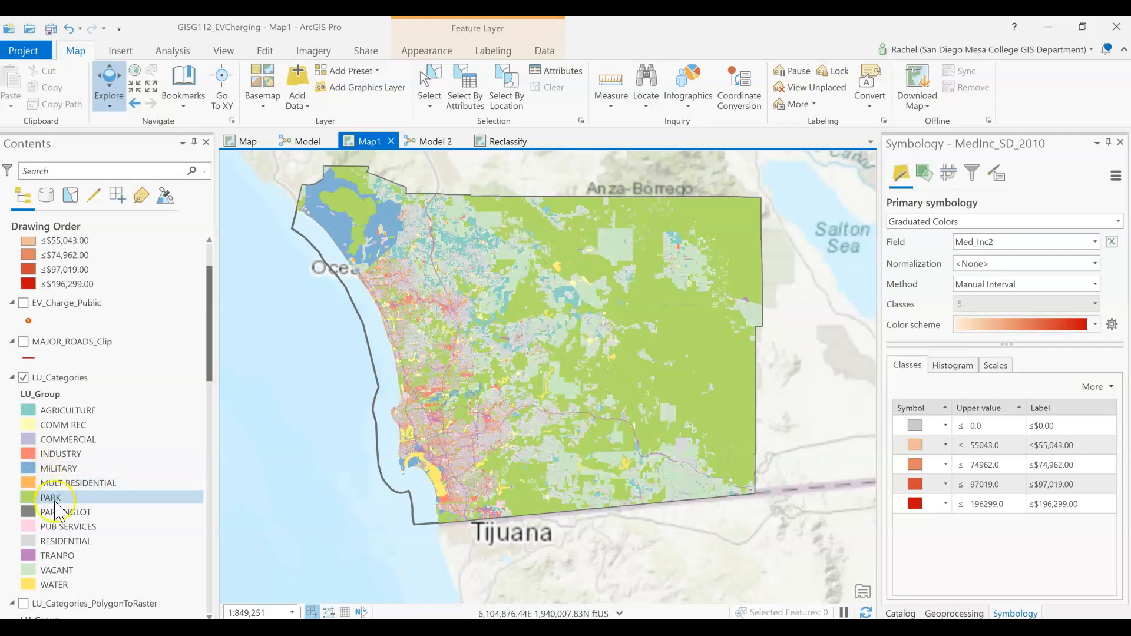
Step: Examine the LU_Categories land use groups in the legend and on the map around the city of San Diego
{"action": "scroll", "coordinate": [446, 406], "scroll_direction": "up", "scroll_amount": 3}
{"action": "scroll", "coordinate": [446, 407], "scroll_direction": "up", "scroll_amount": 3}
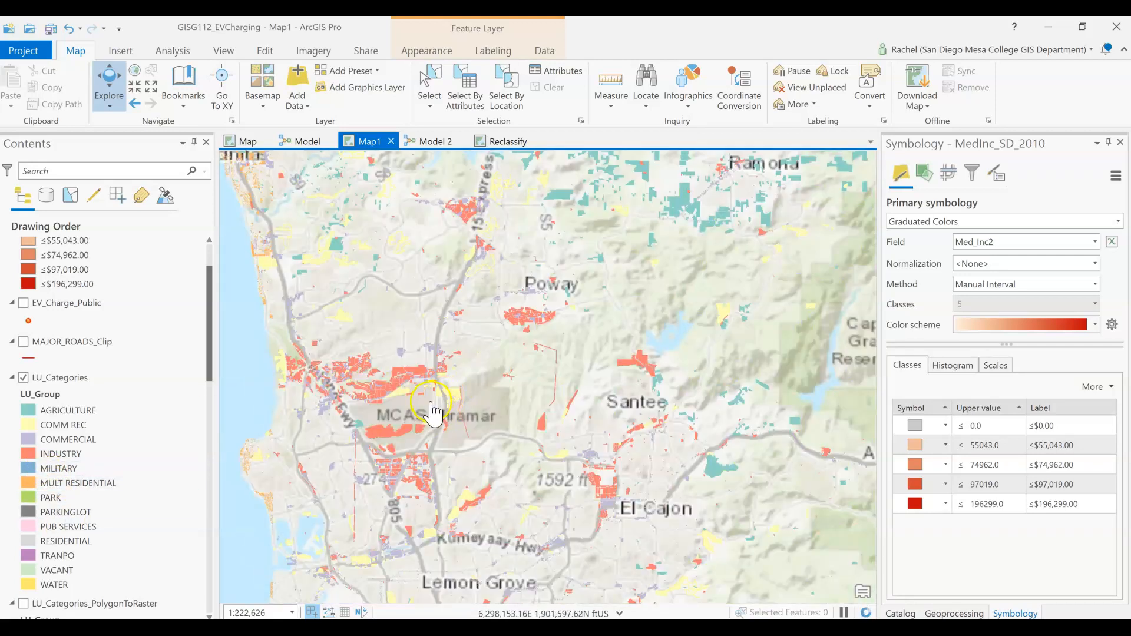
{"action": "left_click", "coordinate": [68, 379]}
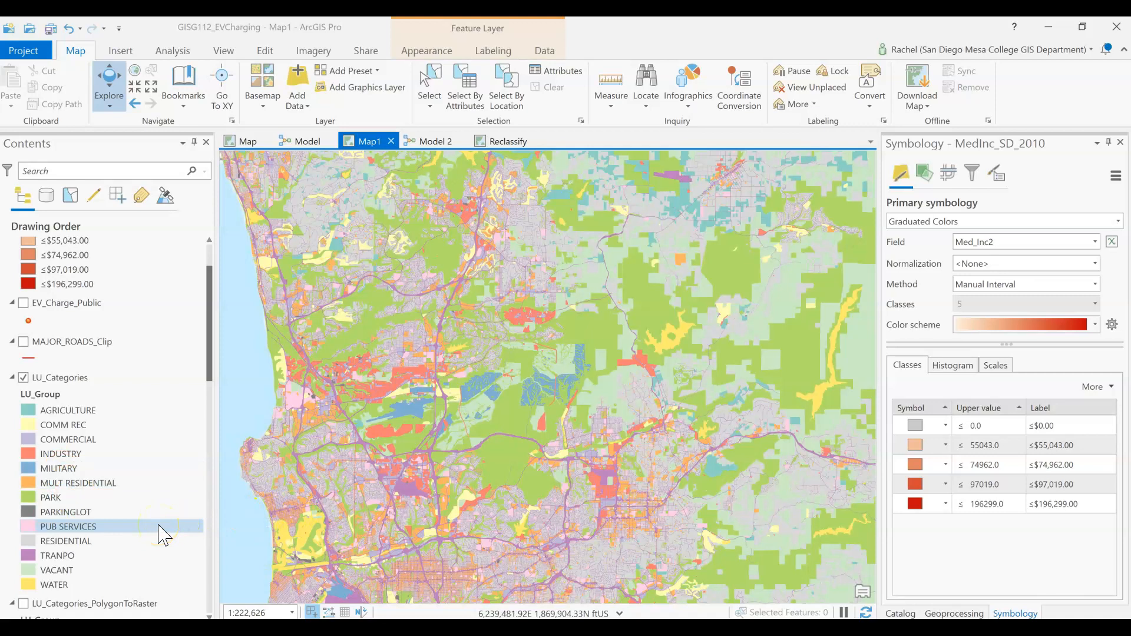
{"action": "left_click", "coordinate": [77, 589]}
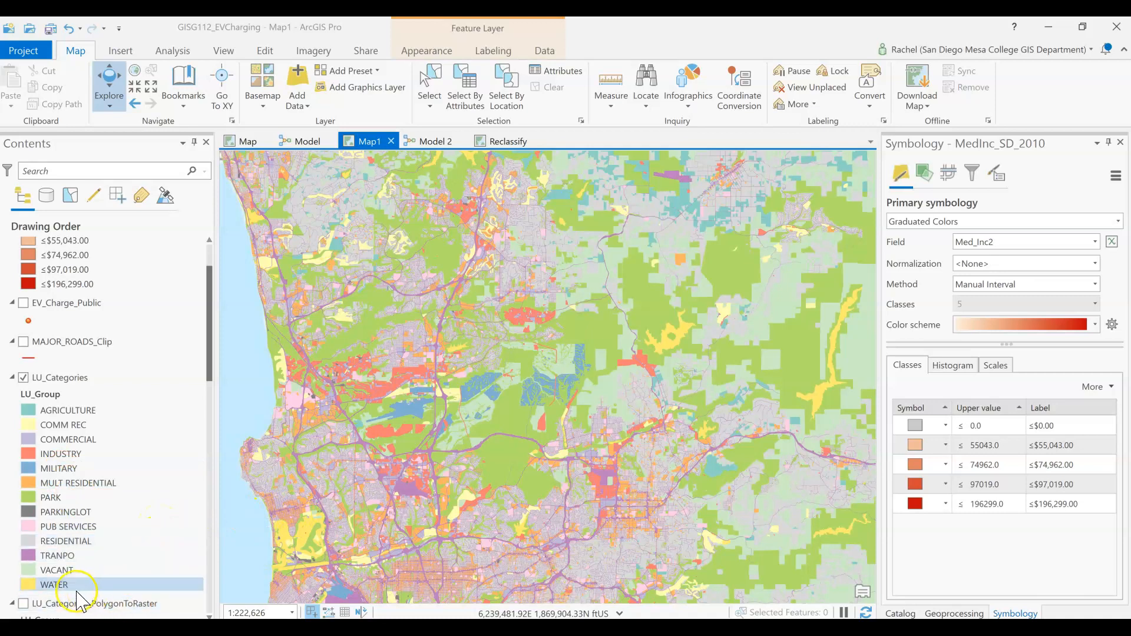
{"action": "left_click", "coordinate": [69, 470]}
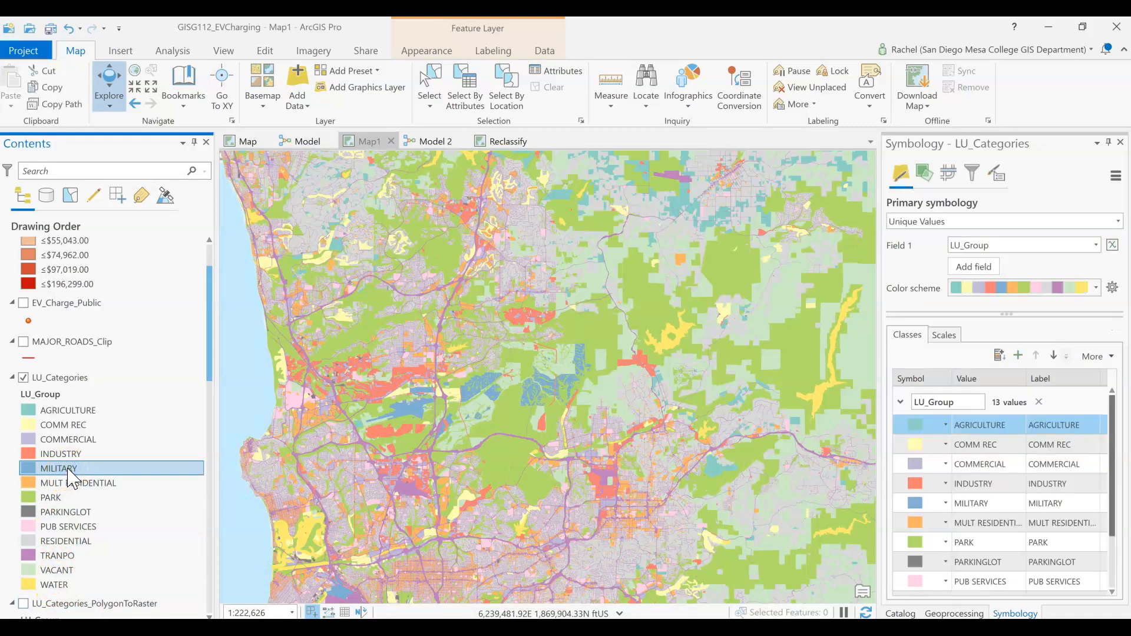
{"action": "left_click", "coordinate": [176, 343]}
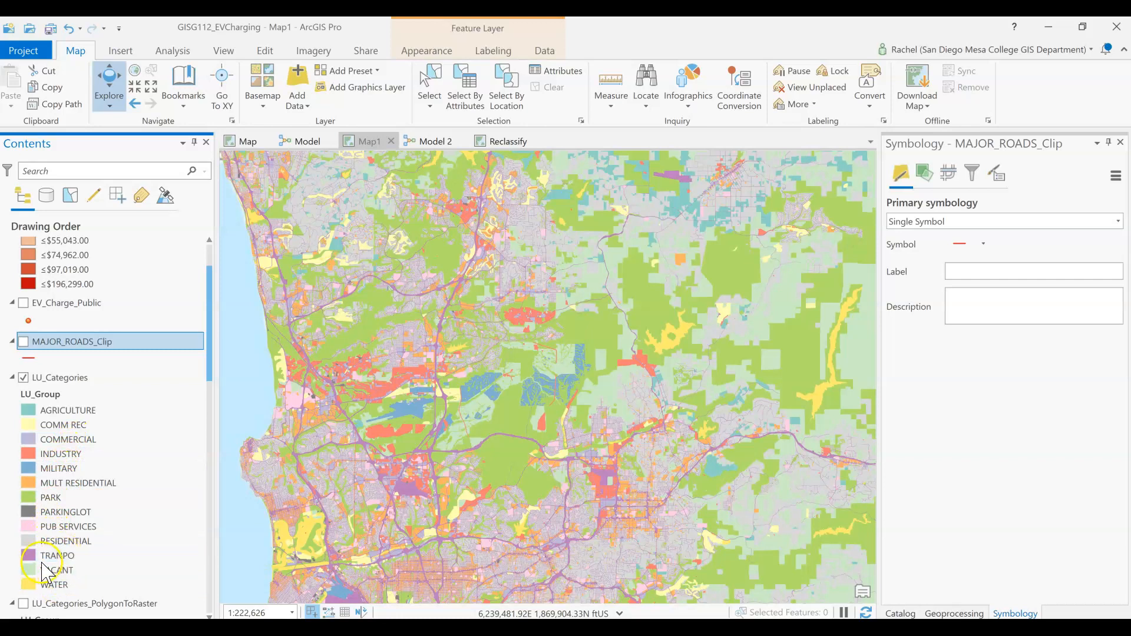
{"action": "scroll", "coordinate": [422, 522], "scroll_direction": "down", "scroll_amount": 1}
{"action": "scroll", "coordinate": [422, 521], "scroll_direction": "up", "scroll_amount": 1}
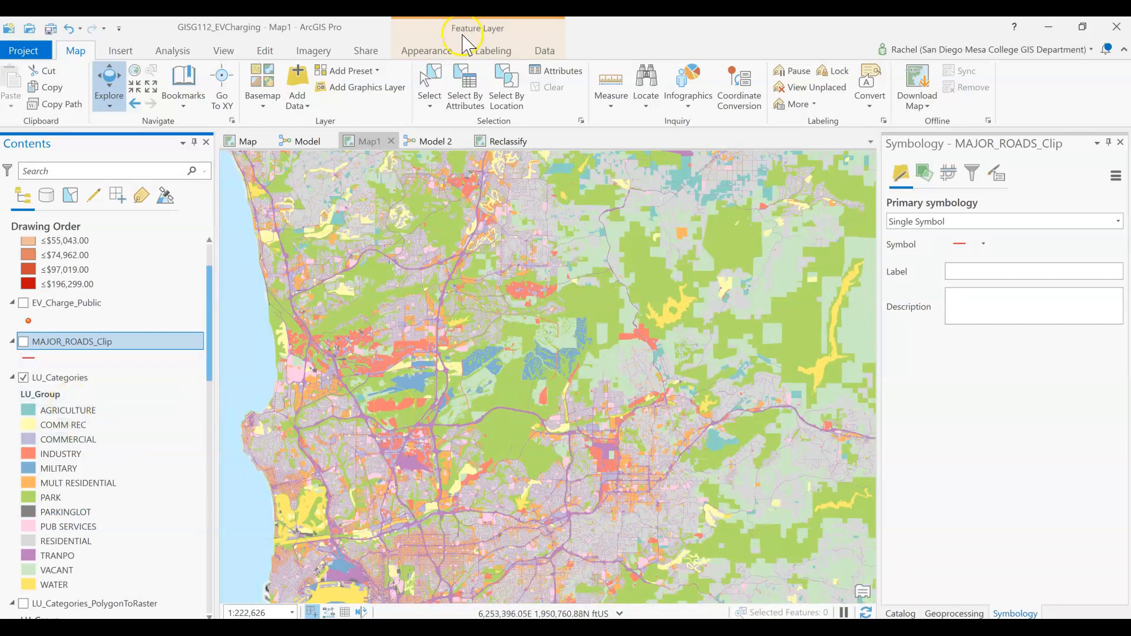
Step: Switch to Model 2 and review the Dissolve (2) tool's parameters and its LANDUSE_Cat (2) input
{"action": "left_click", "coordinate": [439, 142]}
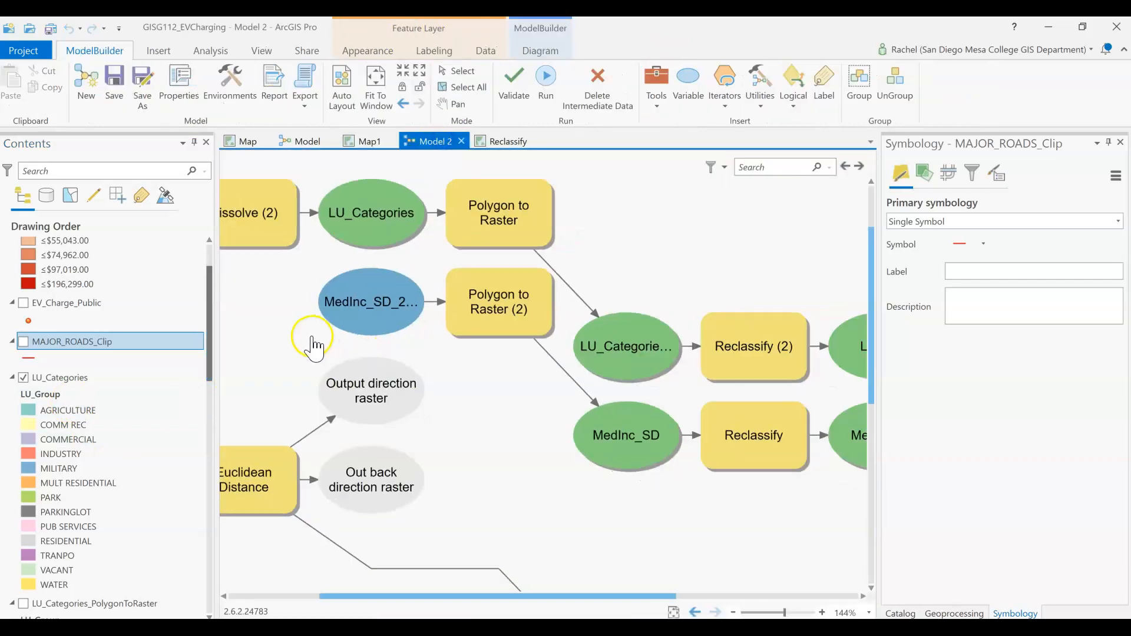
{"action": "left_click_drag", "start_coordinate": [295, 341], "coordinate": [437, 505]}
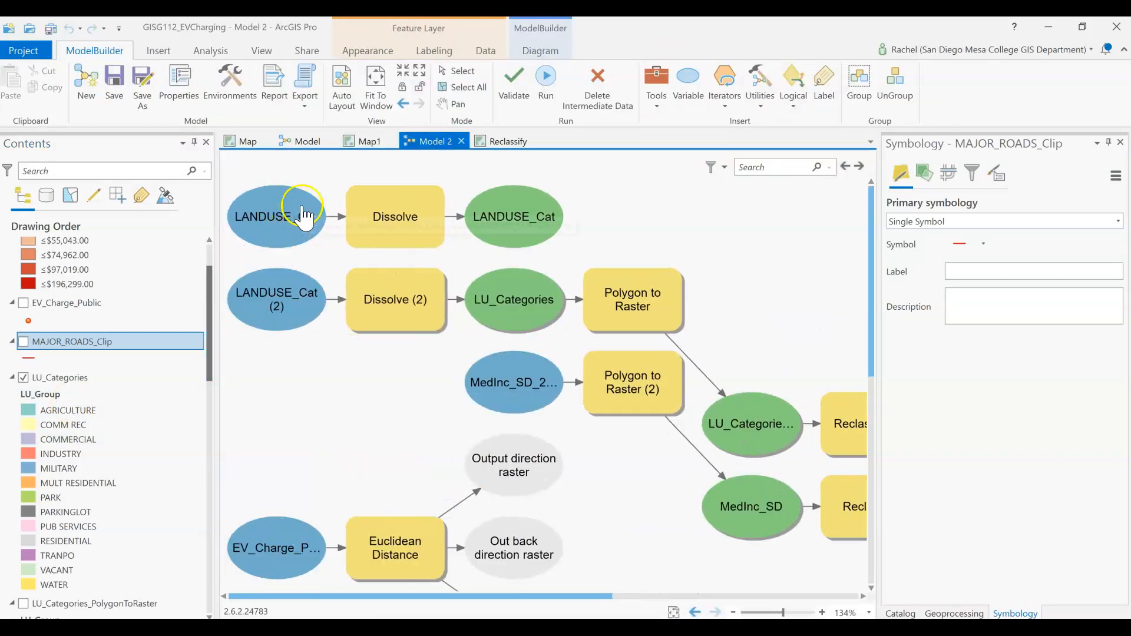
{"action": "mouse_move", "coordinate": [414, 230]}
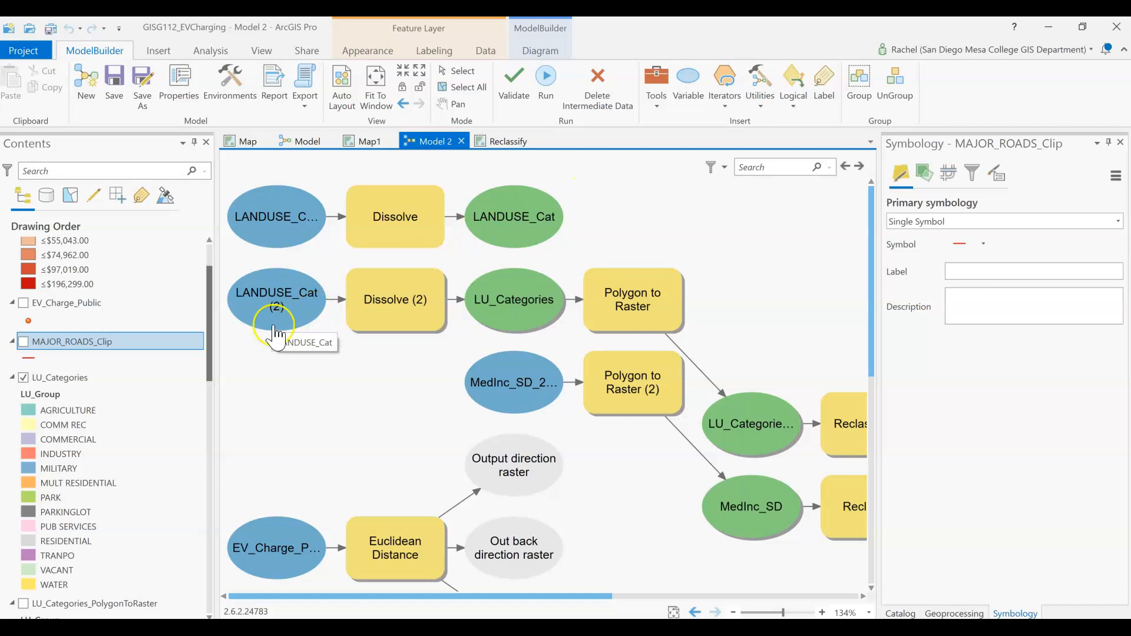
{"action": "left_click", "coordinate": [407, 312]}
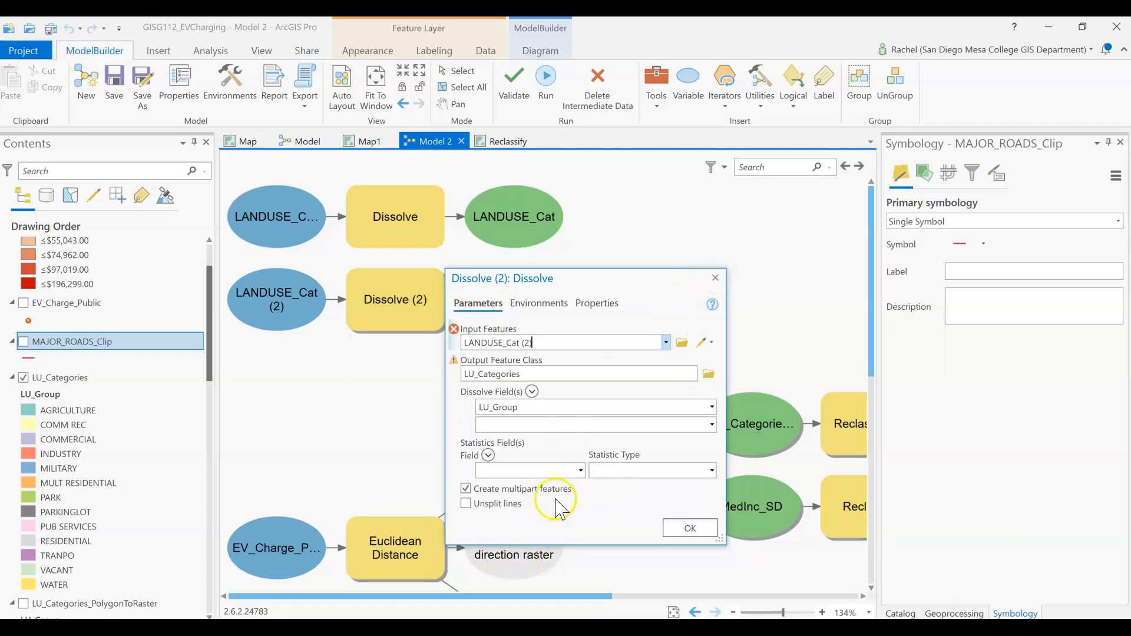
{"action": "left_click", "coordinate": [717, 276]}
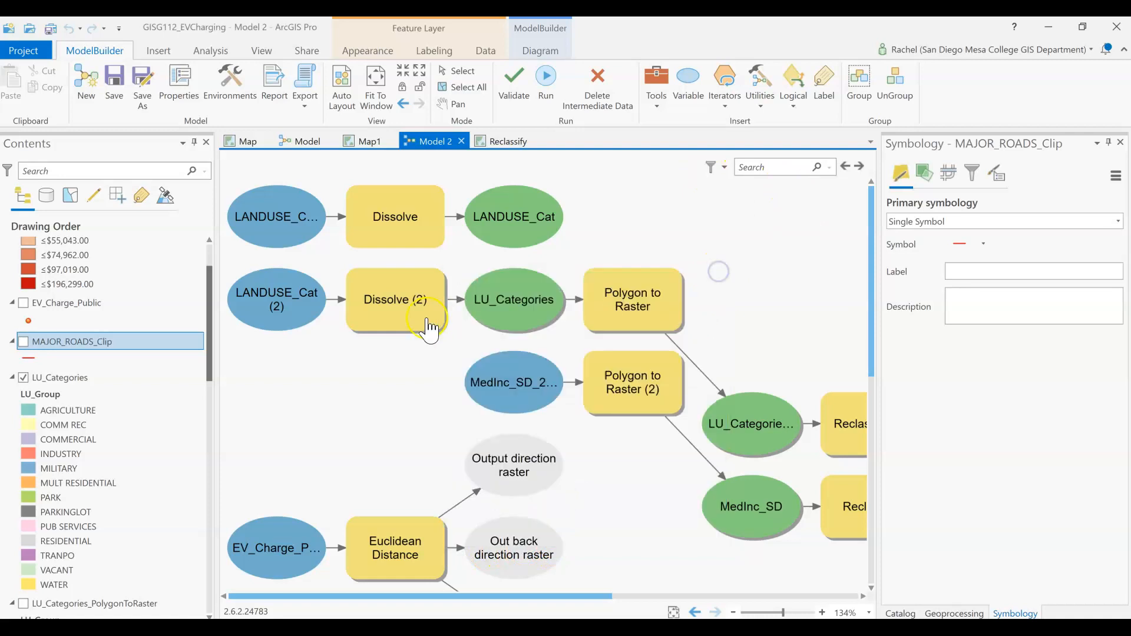
{"action": "mouse_move", "coordinate": [406, 336]}
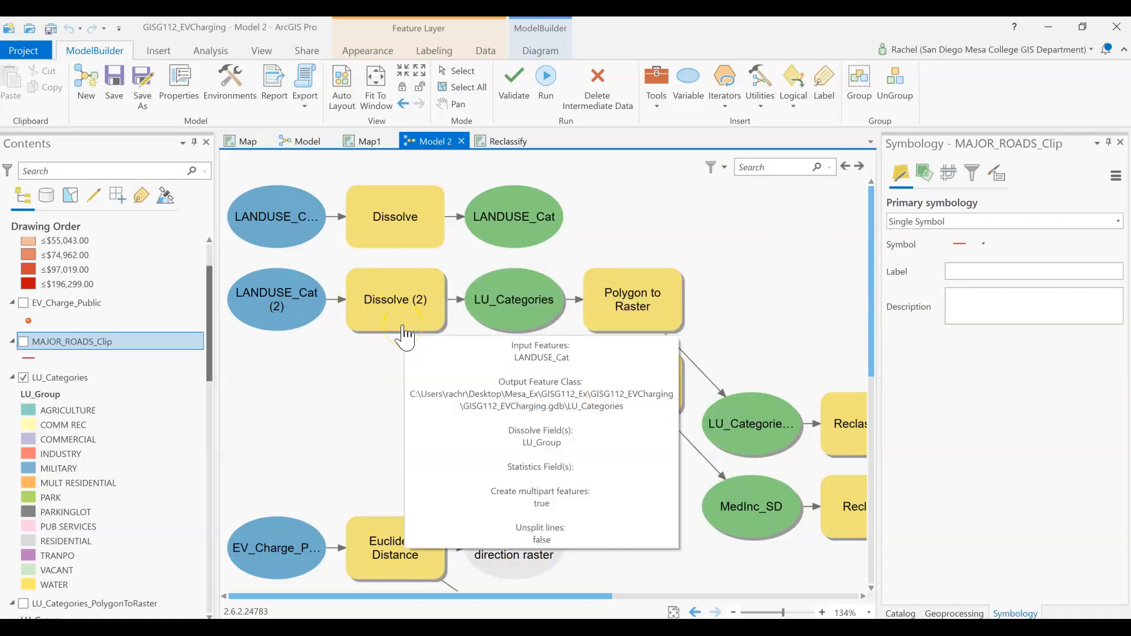
{"action": "right_click", "coordinate": [289, 308]}
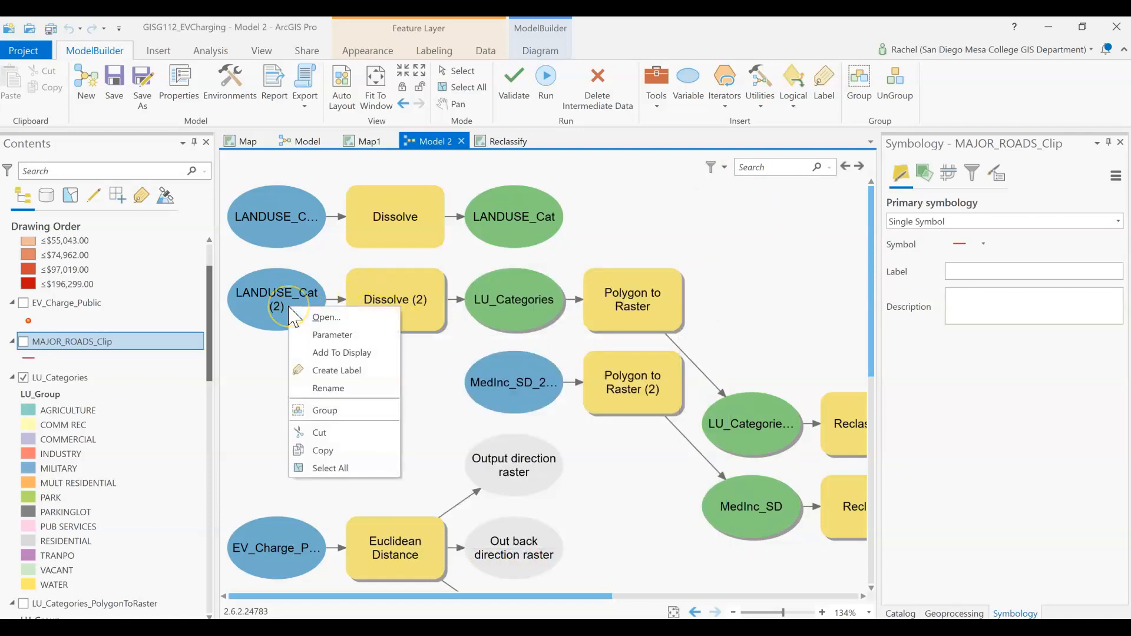
Step: Return to Map1 and open the attribute table of the LU_Categories layer to view its LU_Group field
{"action": "left_click", "coordinate": [369, 141]}
{"action": "left_click", "coordinate": [62, 377]}
{"action": "right_click", "coordinate": [63, 378]}
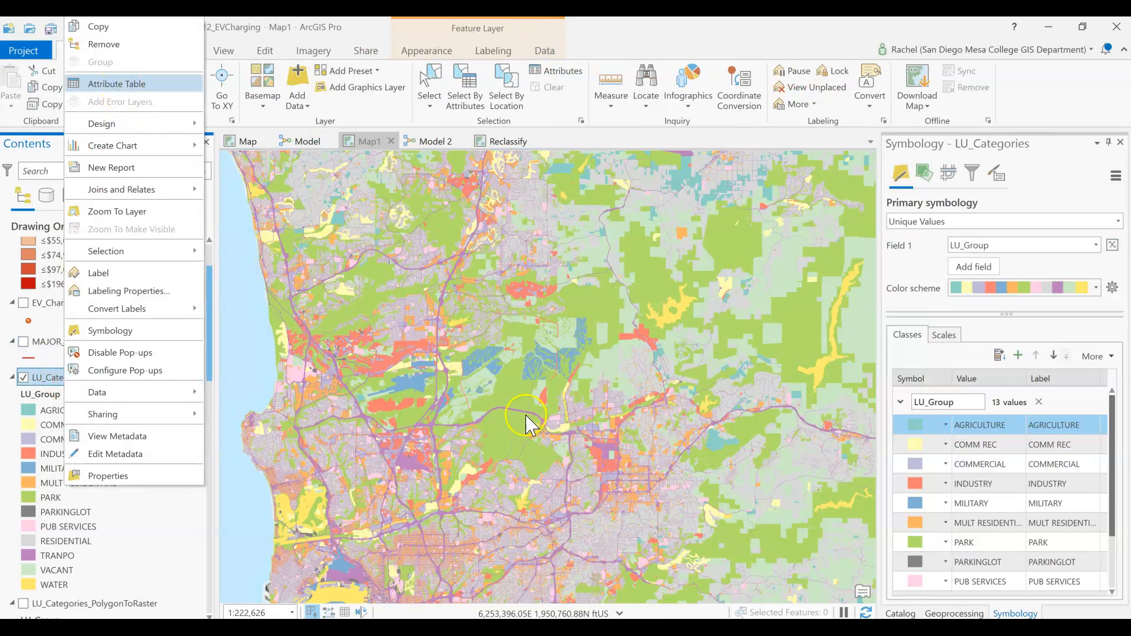
{"action": "left_click", "coordinate": [117, 84]}
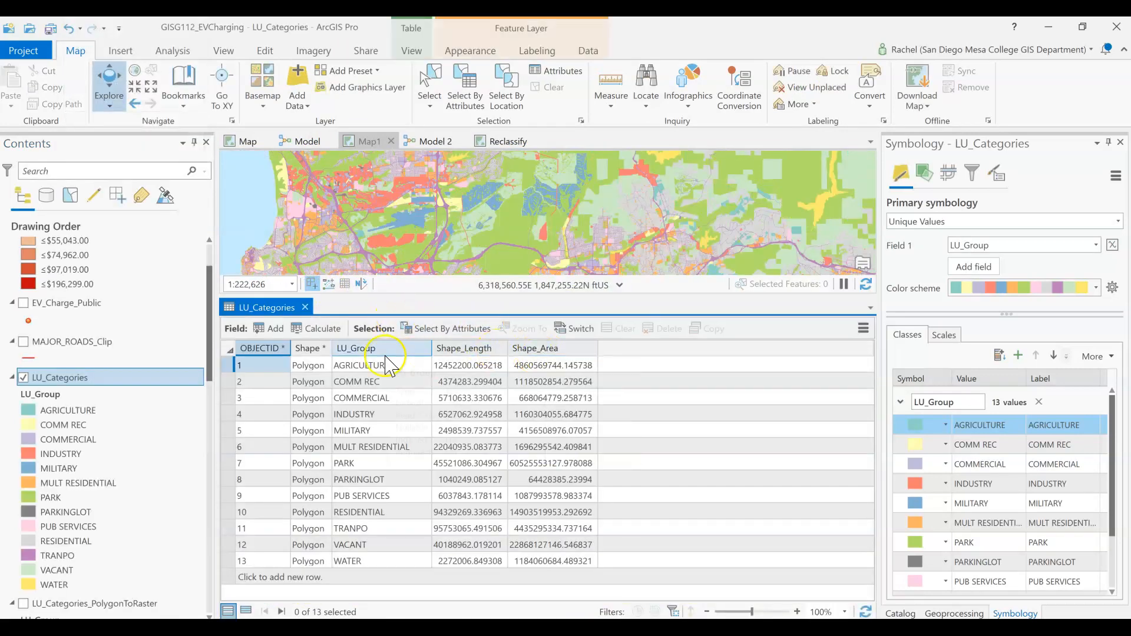
Step: Switch to Map, open the LANDUSE_CURRENT_Dissolve attribute table, and look through its lu codes and LU_Cat values
{"action": "scroll", "coordinate": [97, 448], "scroll_direction": "down", "scroll_amount": 5}
{"action": "scroll", "coordinate": [101, 448], "scroll_direction": "down", "scroll_amount": 5}
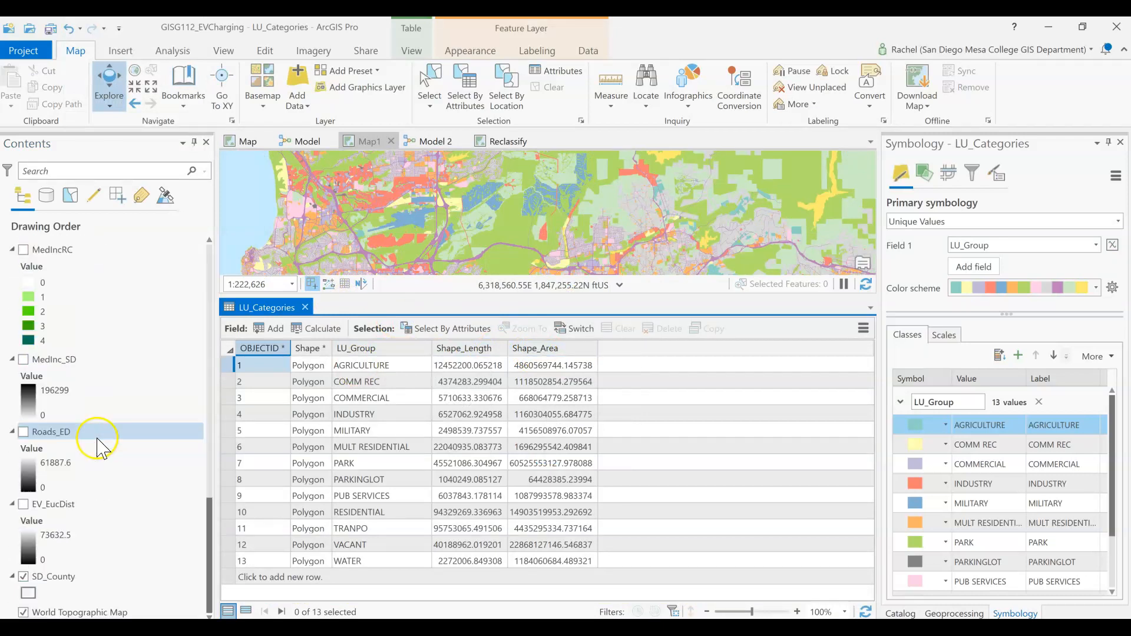
{"action": "scroll", "coordinate": [97, 446], "scroll_direction": "up", "scroll_amount": 10}
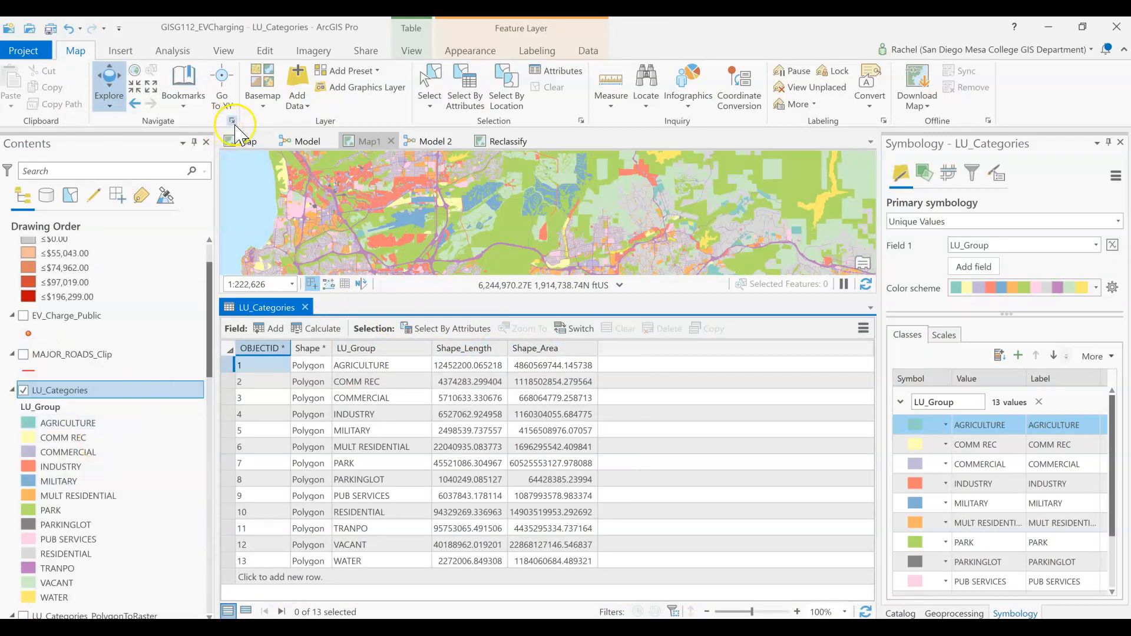
{"action": "left_click", "coordinate": [247, 143]}
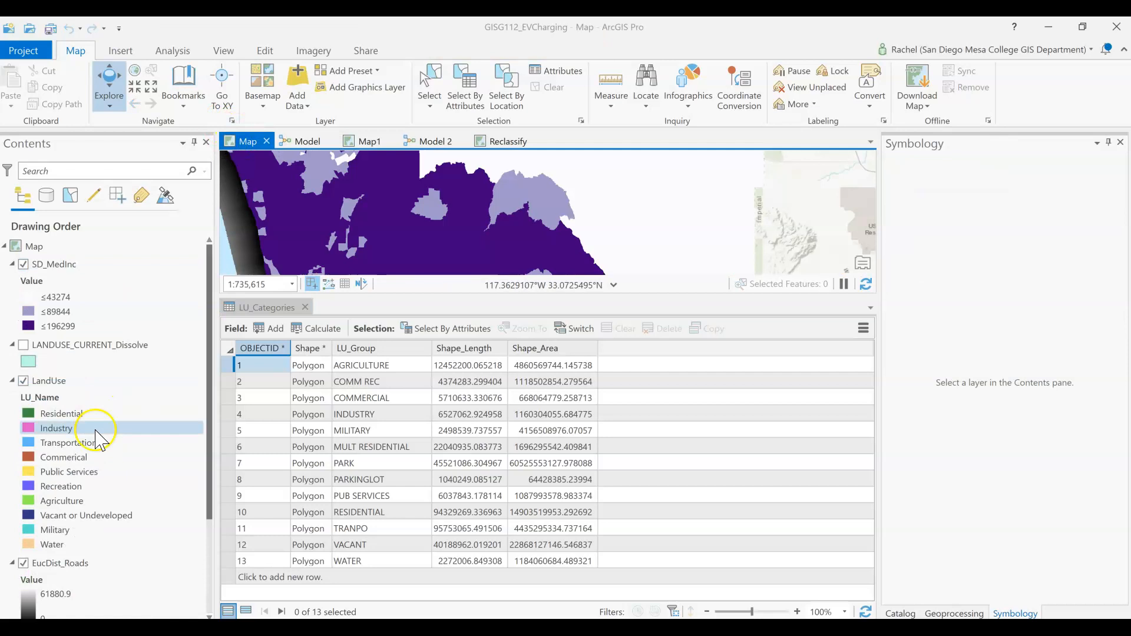
{"action": "right_click", "coordinate": [97, 345]}
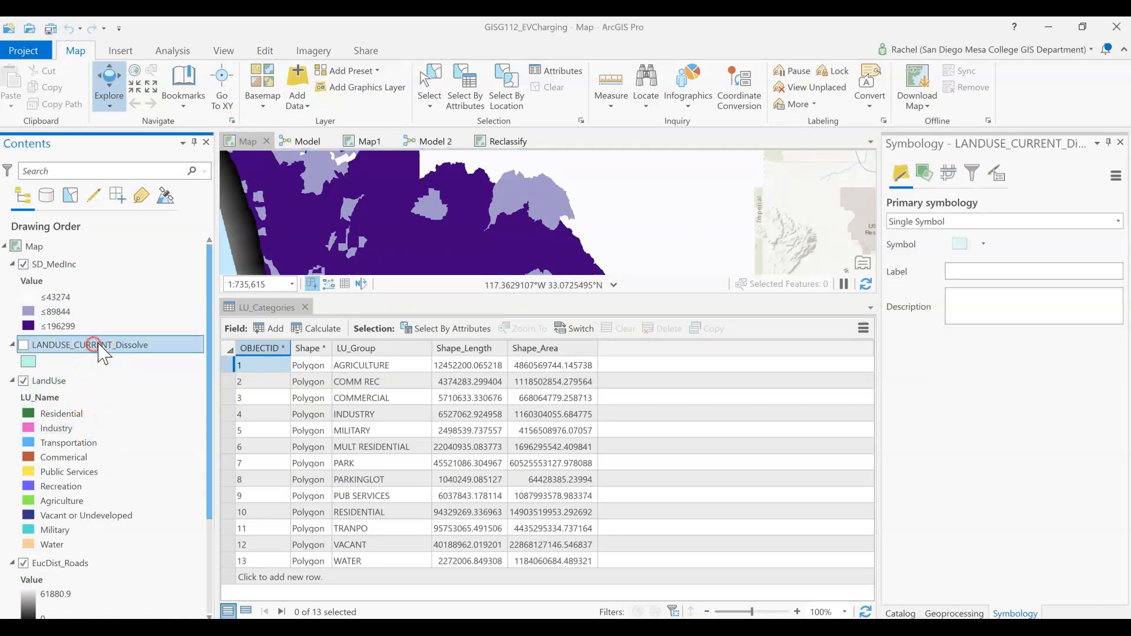
{"action": "left_click", "coordinate": [144, 84]}
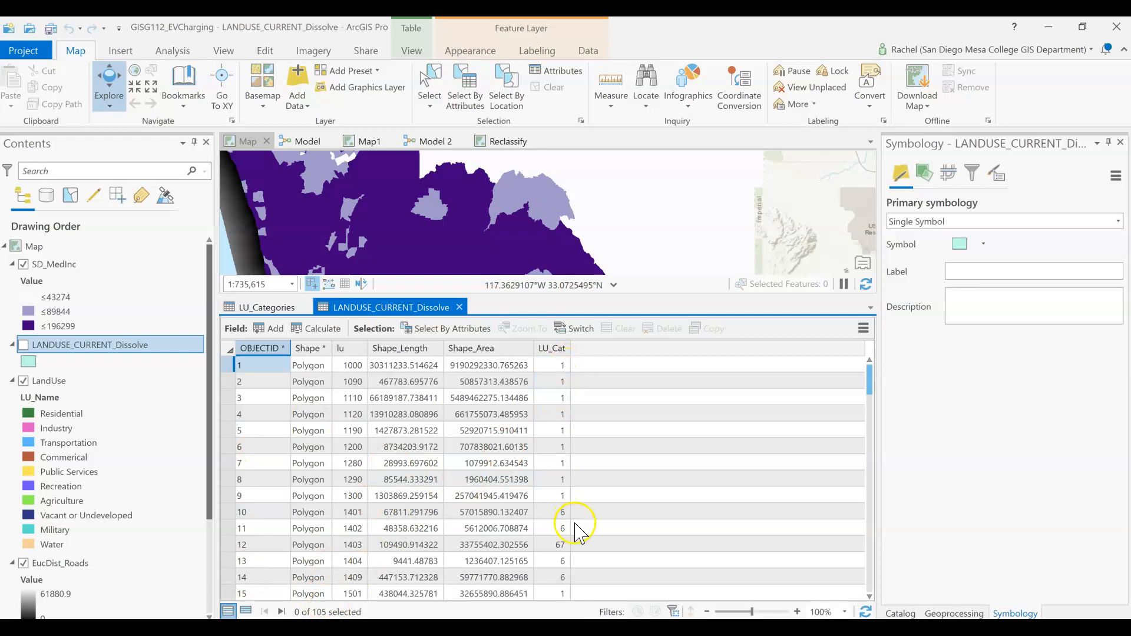
{"action": "scroll", "coordinate": [559, 563], "scroll_direction": "down", "scroll_amount": 9}
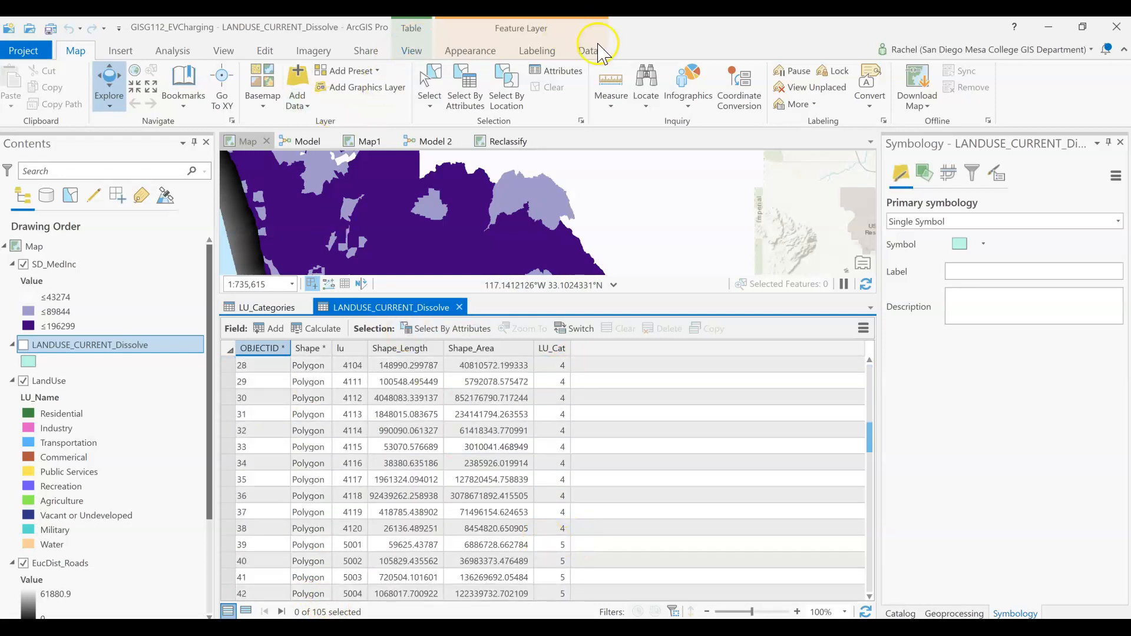
Step: Return to Map1 and close the LANDUSE_CURRENT_Dissolve and LU_Categories attribute tables
{"action": "left_click", "coordinate": [376, 149]}
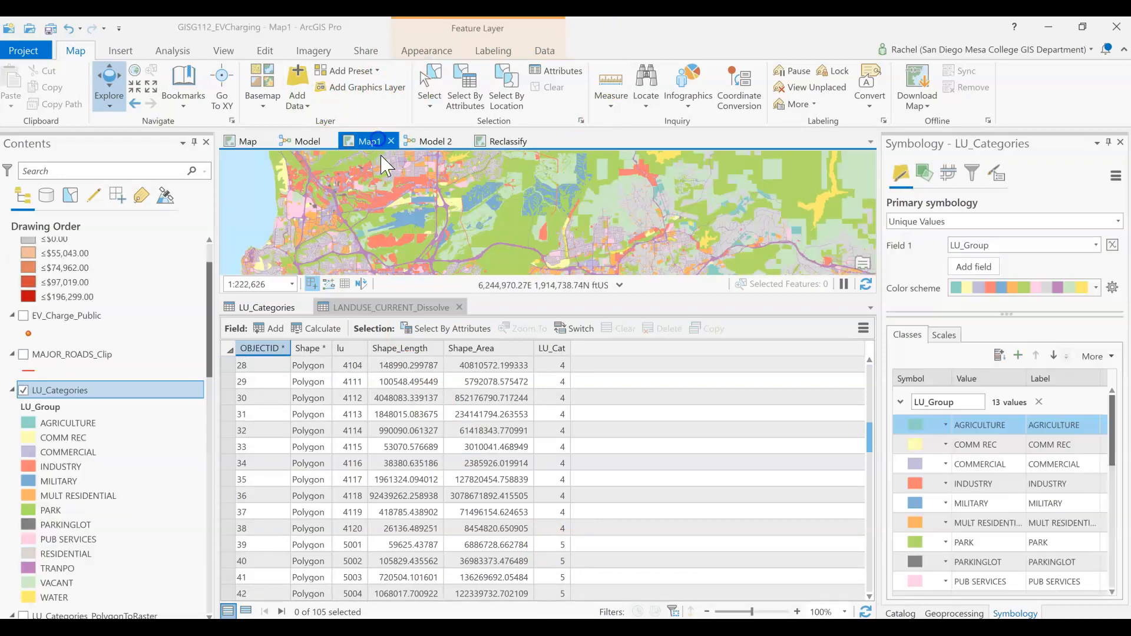
{"action": "left_click", "coordinate": [461, 308]}
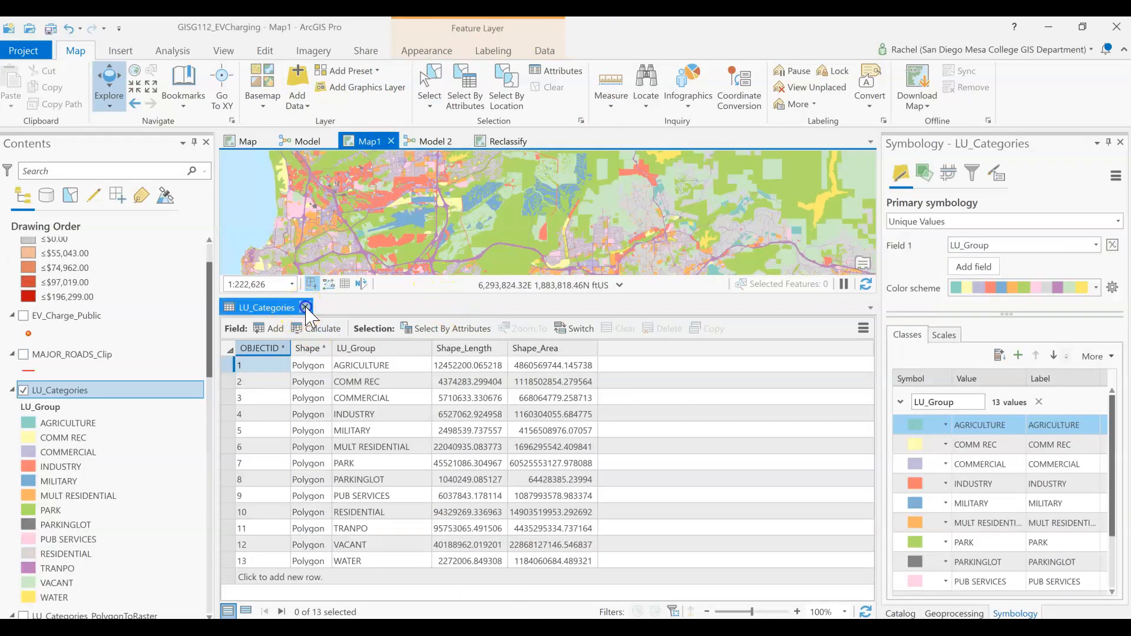
{"action": "left_click", "coordinate": [305, 307]}
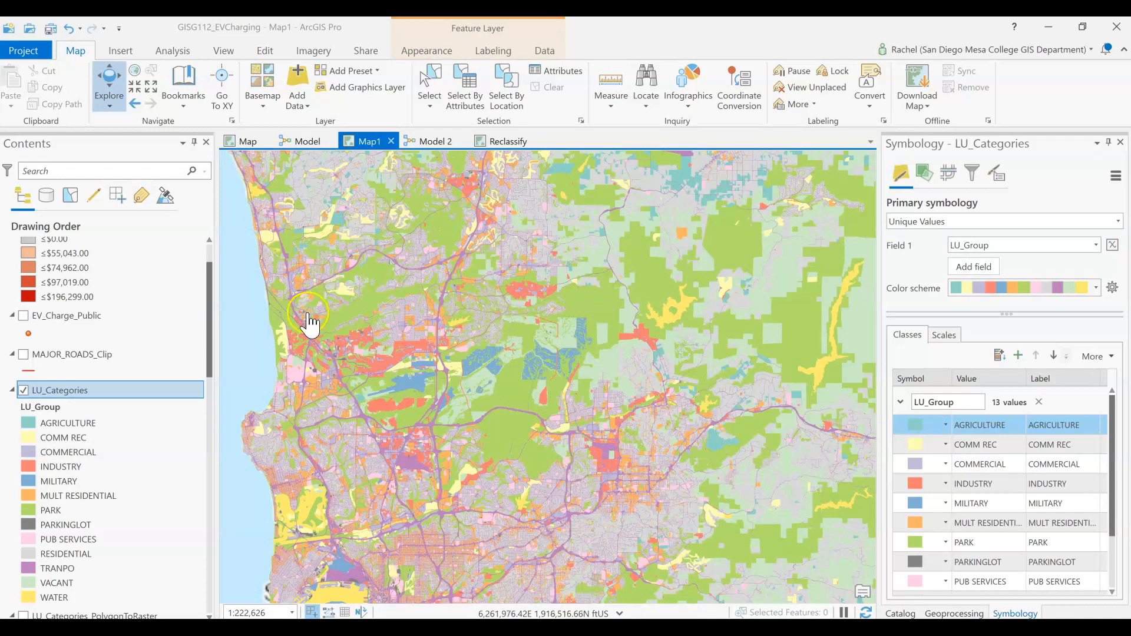
Step: Switch to Model 2 and check the LU_Categories output feeding Polygon to Raster against the layer's land use legend
{"action": "left_click", "coordinate": [430, 141]}
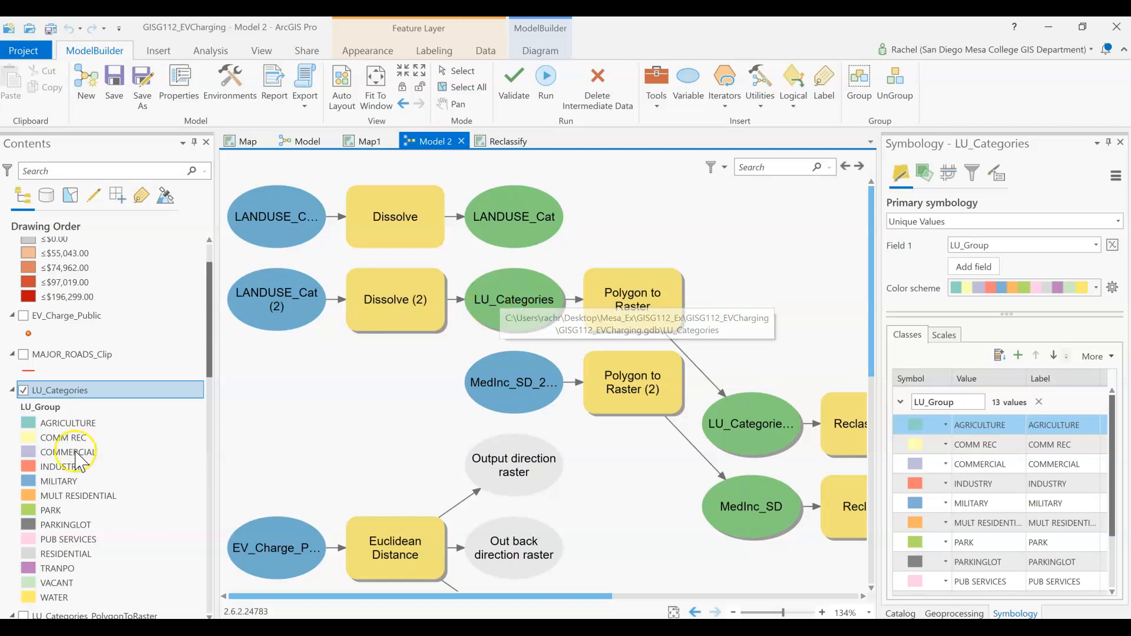
{"action": "scroll", "coordinate": [83, 460], "scroll_direction": "down", "scroll_amount": 2}
{"action": "scroll", "coordinate": [86, 460], "scroll_direction": "up", "scroll_amount": 1}
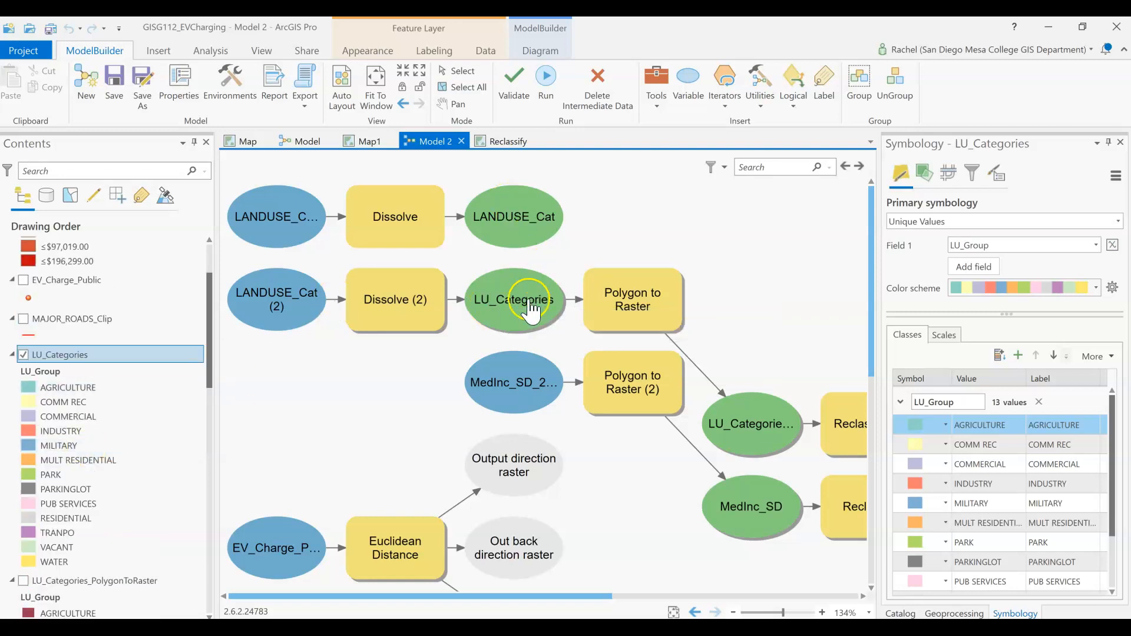